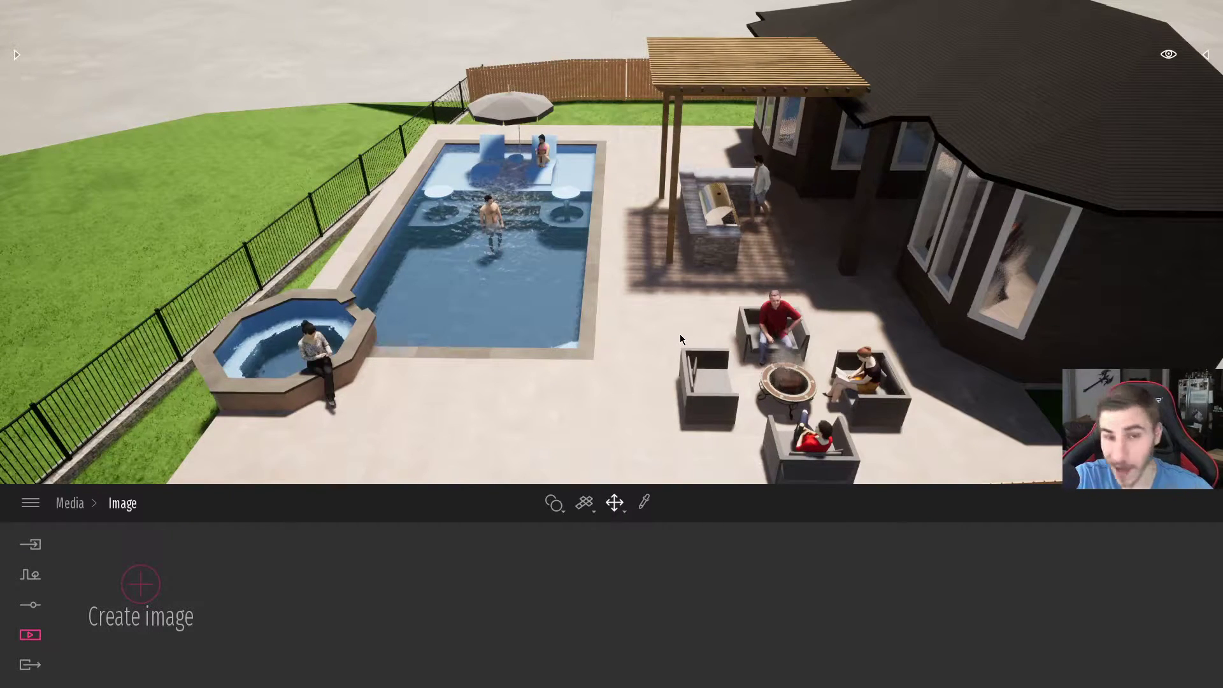
Step: Change the navigation mode and frame an eye-level view of the fire-pit seating with pergola, grill and pool
middle_drag(663, 337, 266, 508)
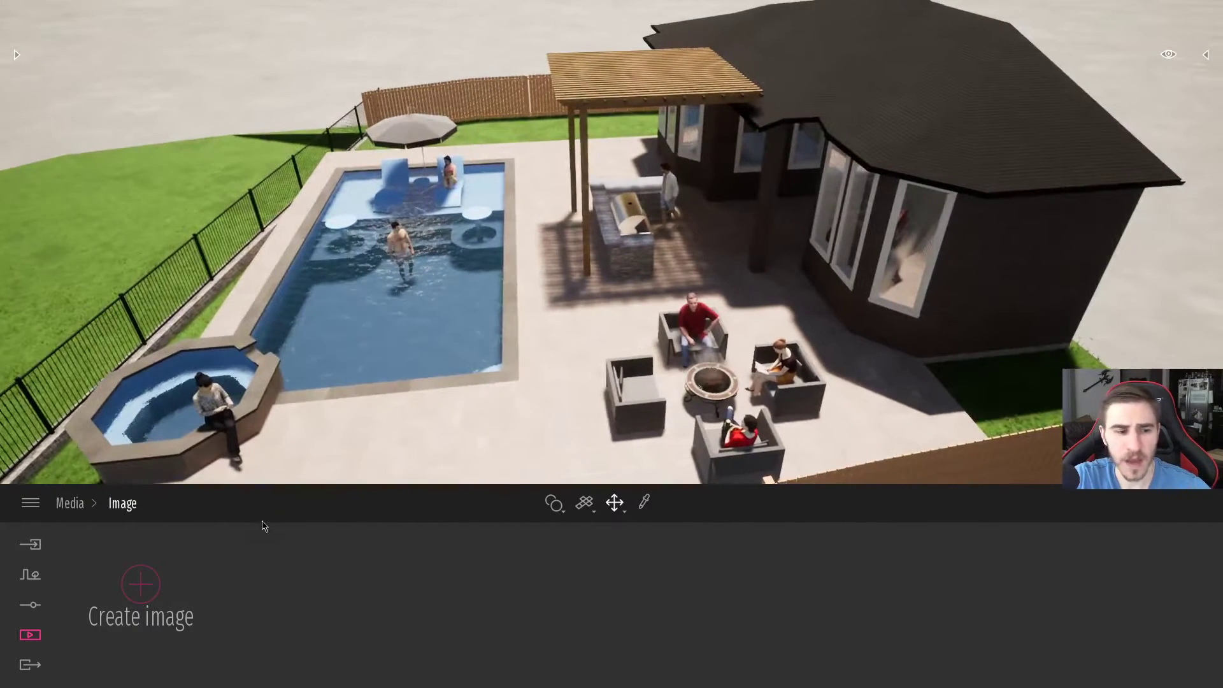
middle_drag(889, 412, 868, 127)
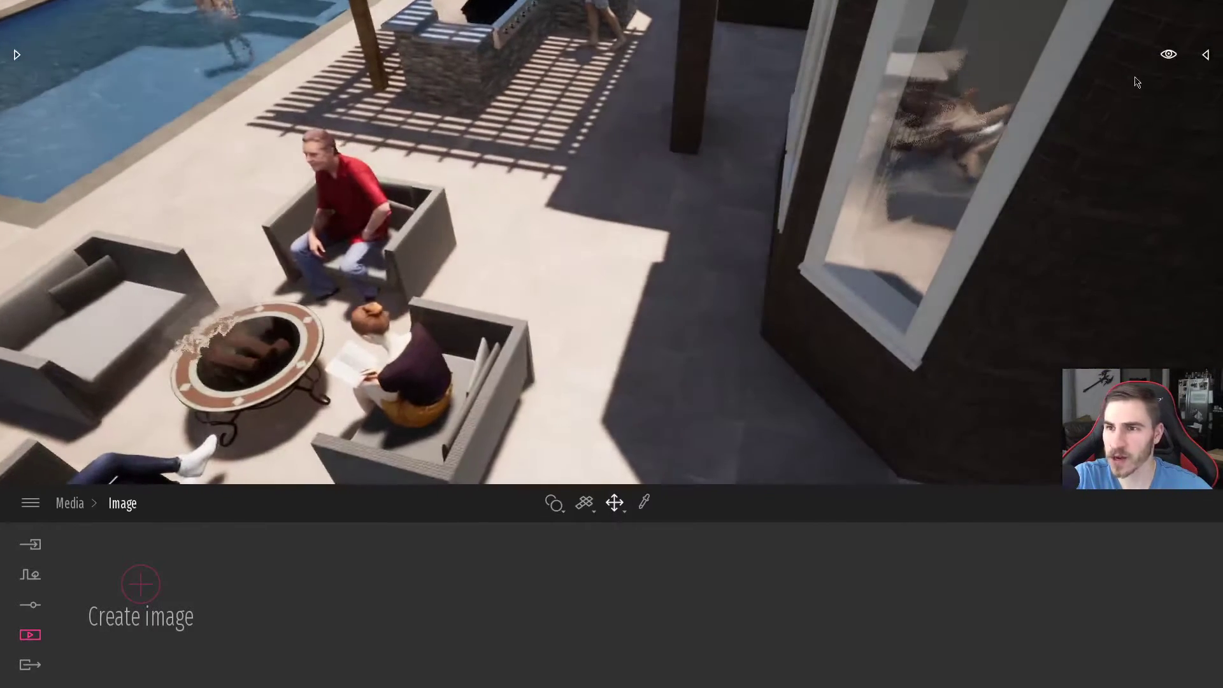
click(1167, 57)
click(1164, 96)
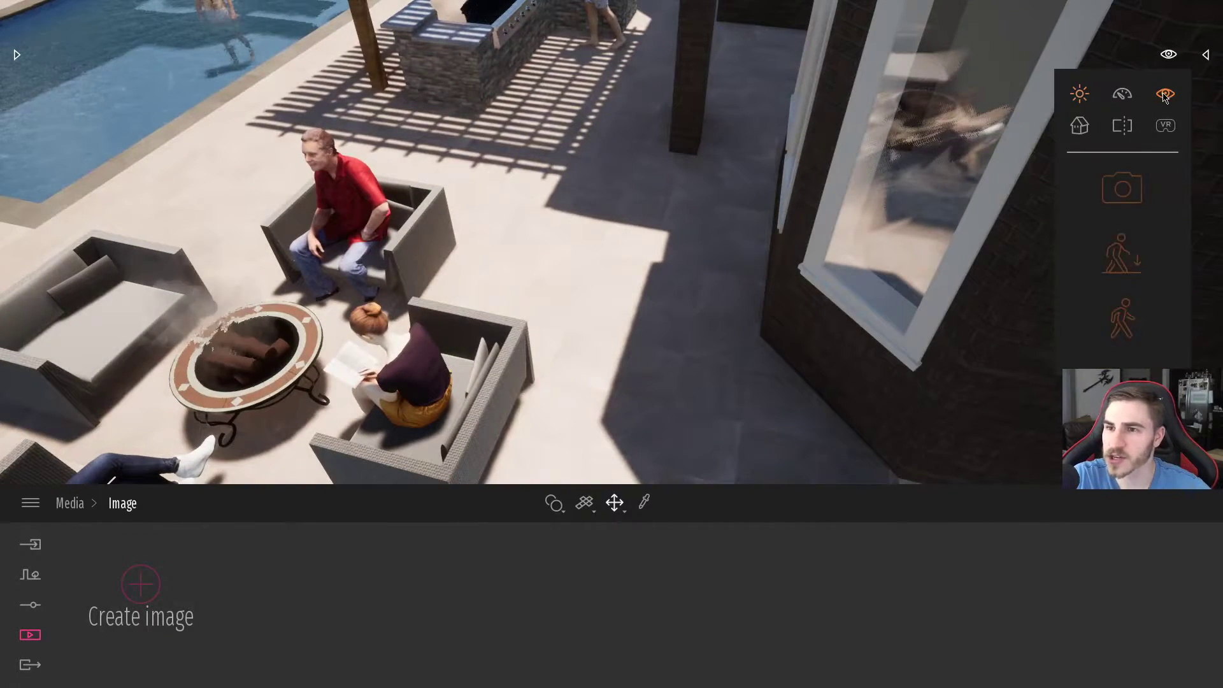
click(1119, 255)
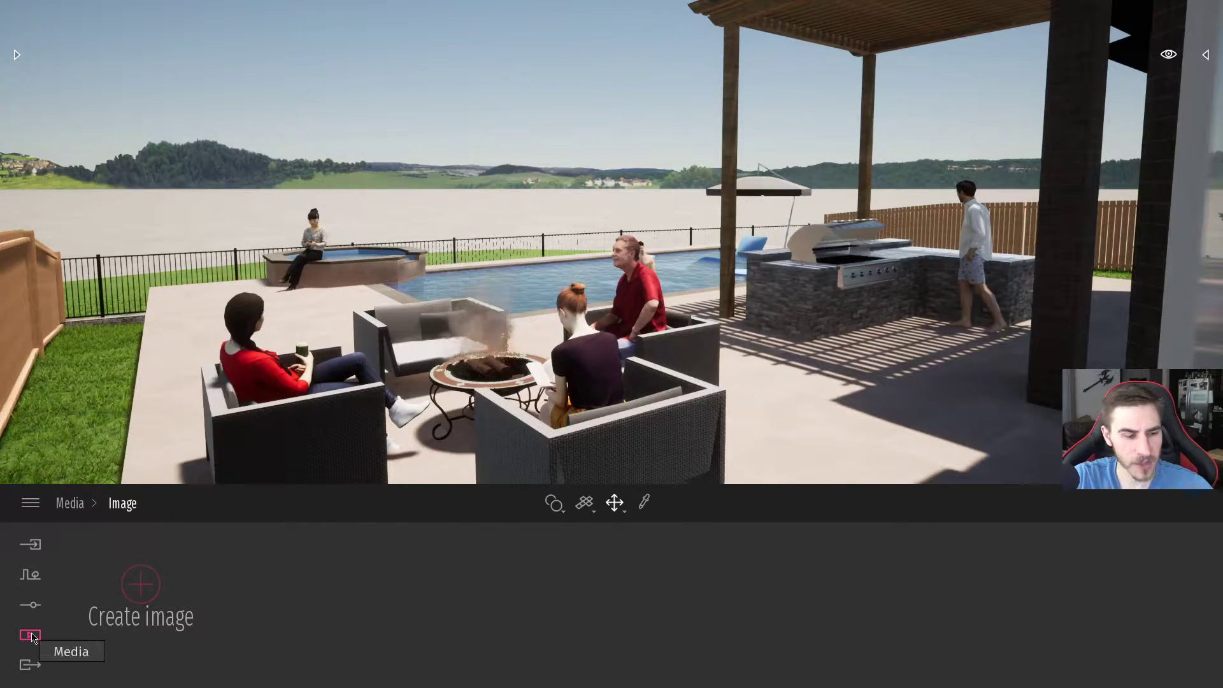
Step: Create still image Image2 from the current view and move the camera forward toward the fire pit
click(136, 601)
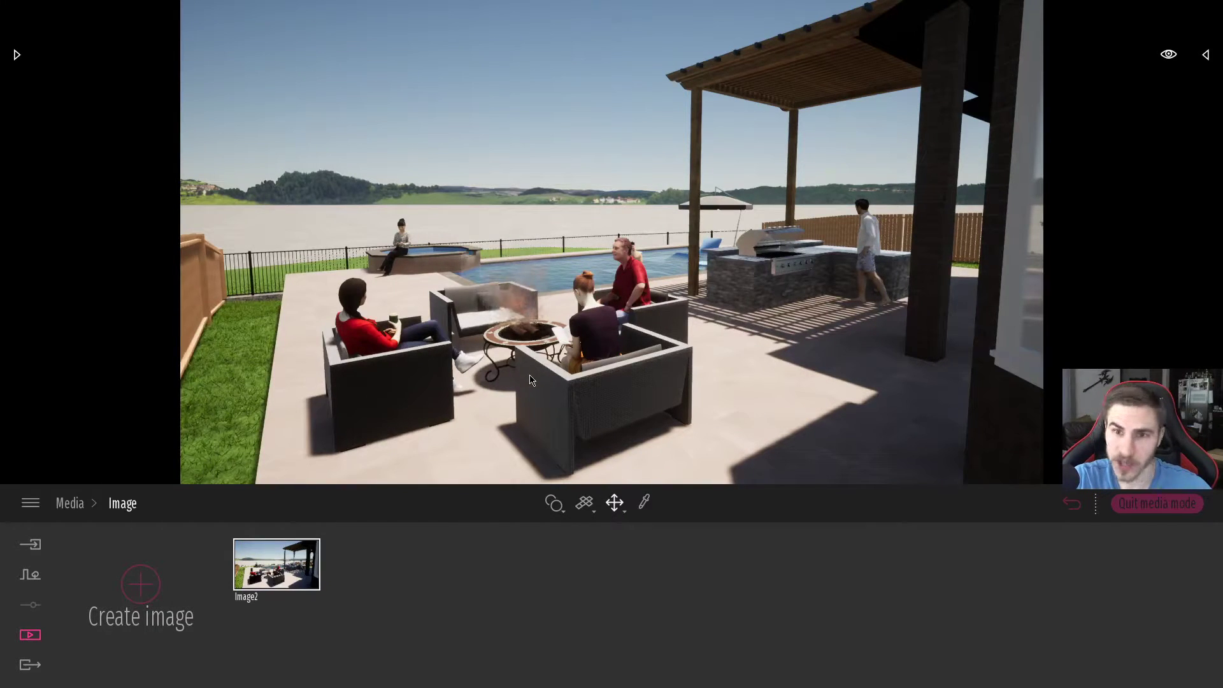
mouse_move(289, 605)
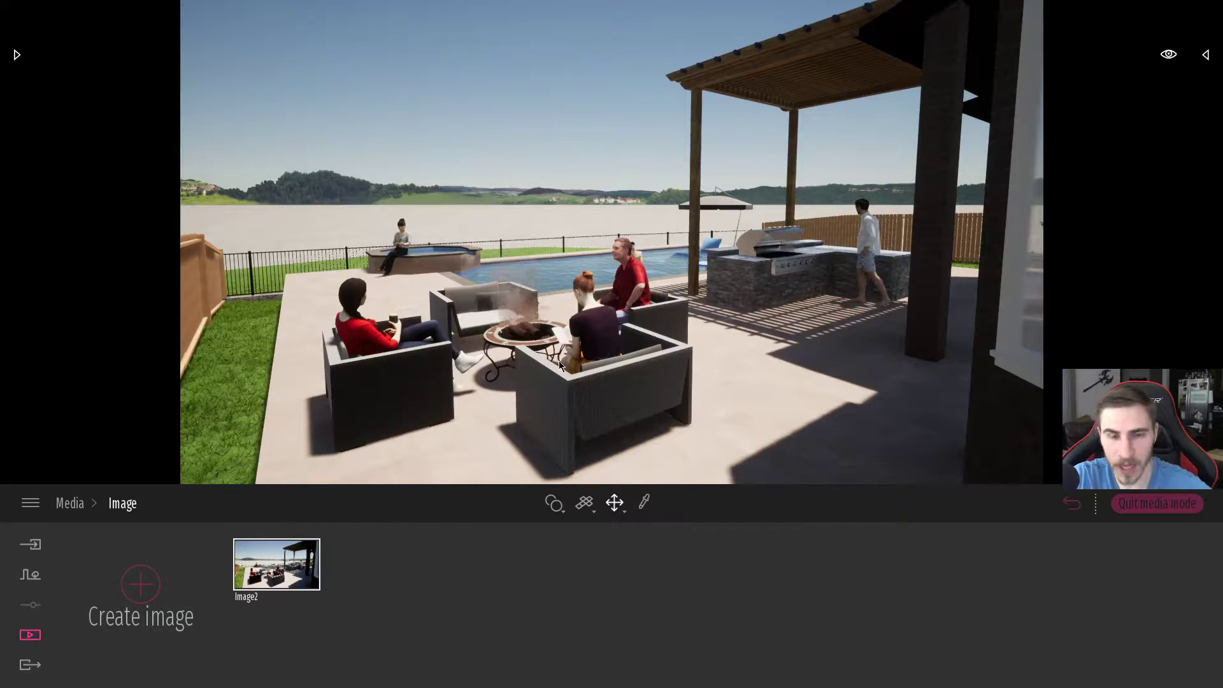
key(w)
key(w)
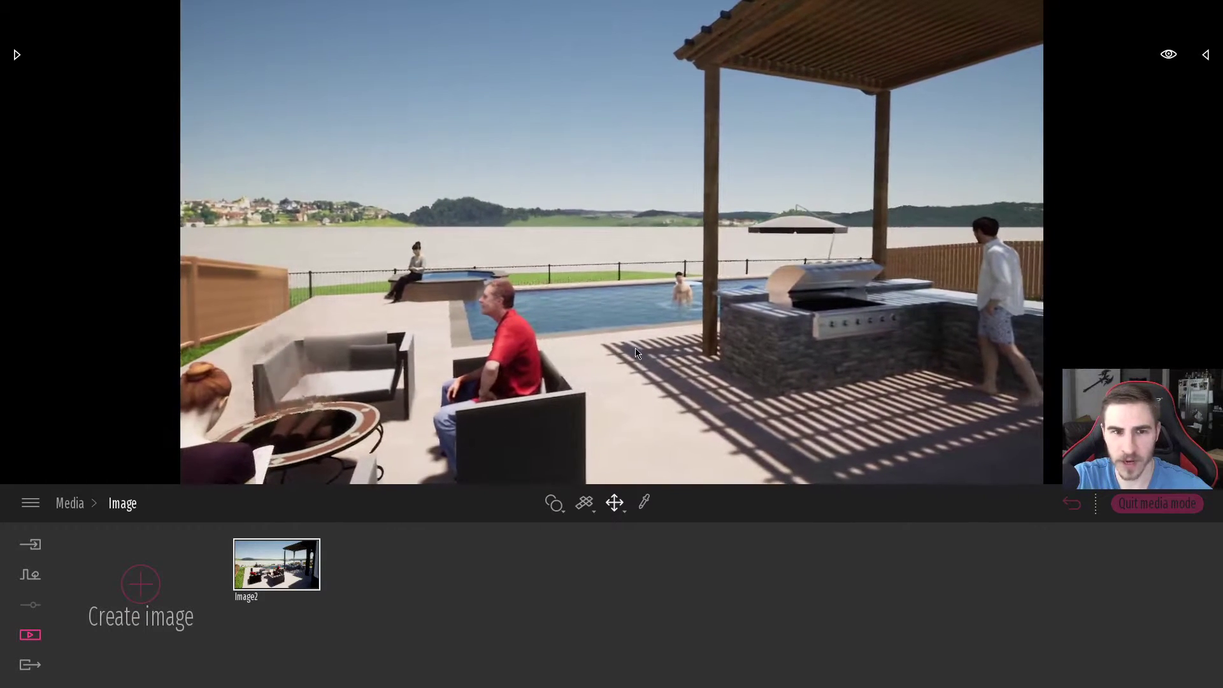
mouse_move(275, 573)
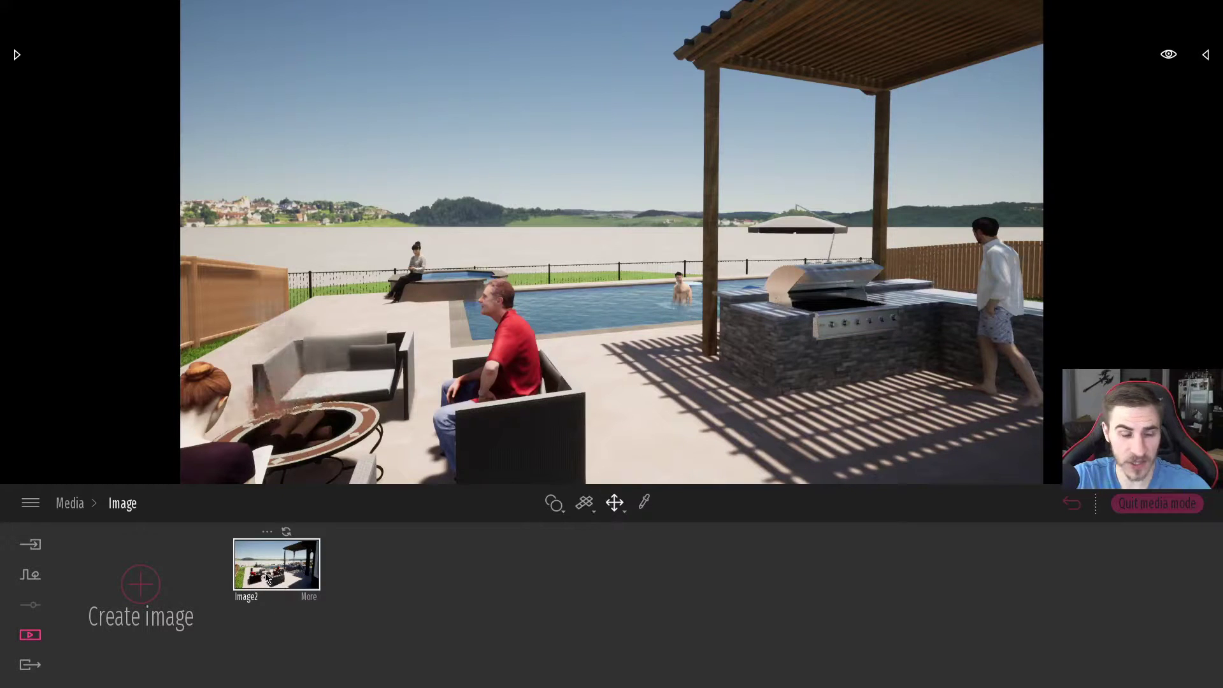
Step: Re-capture Image2 from a wider view of the patio
click(287, 533)
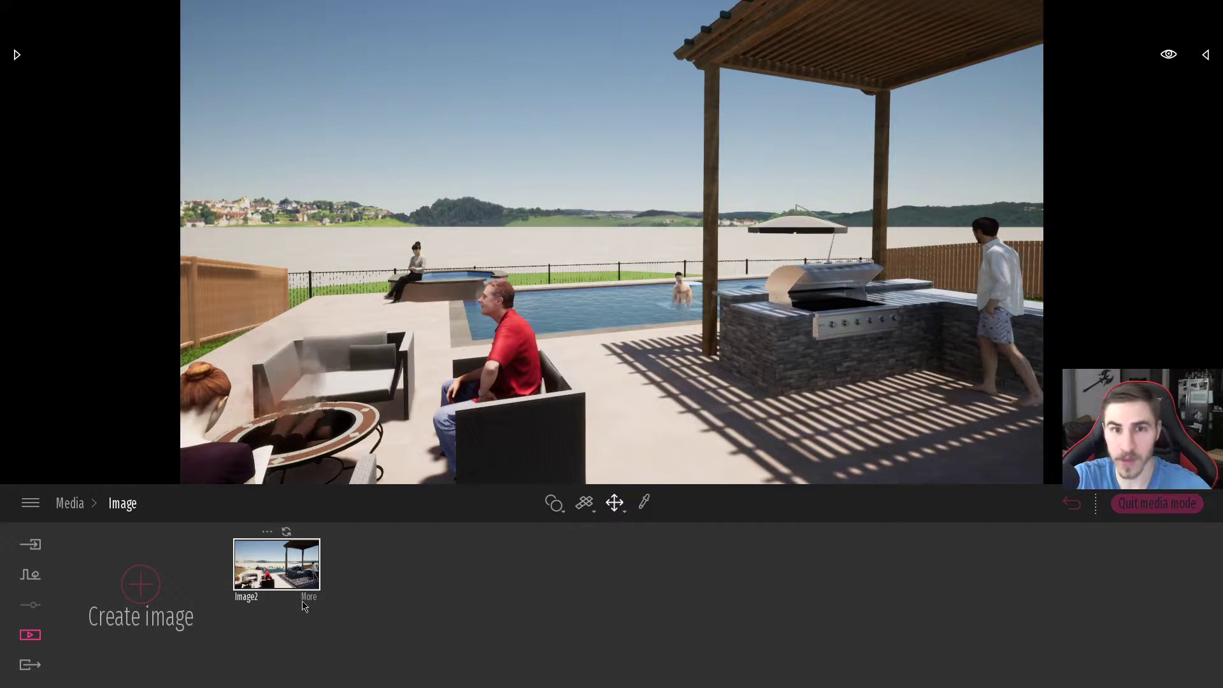
right_drag(619, 367, 723, 369)
mouse_move(236, 602)
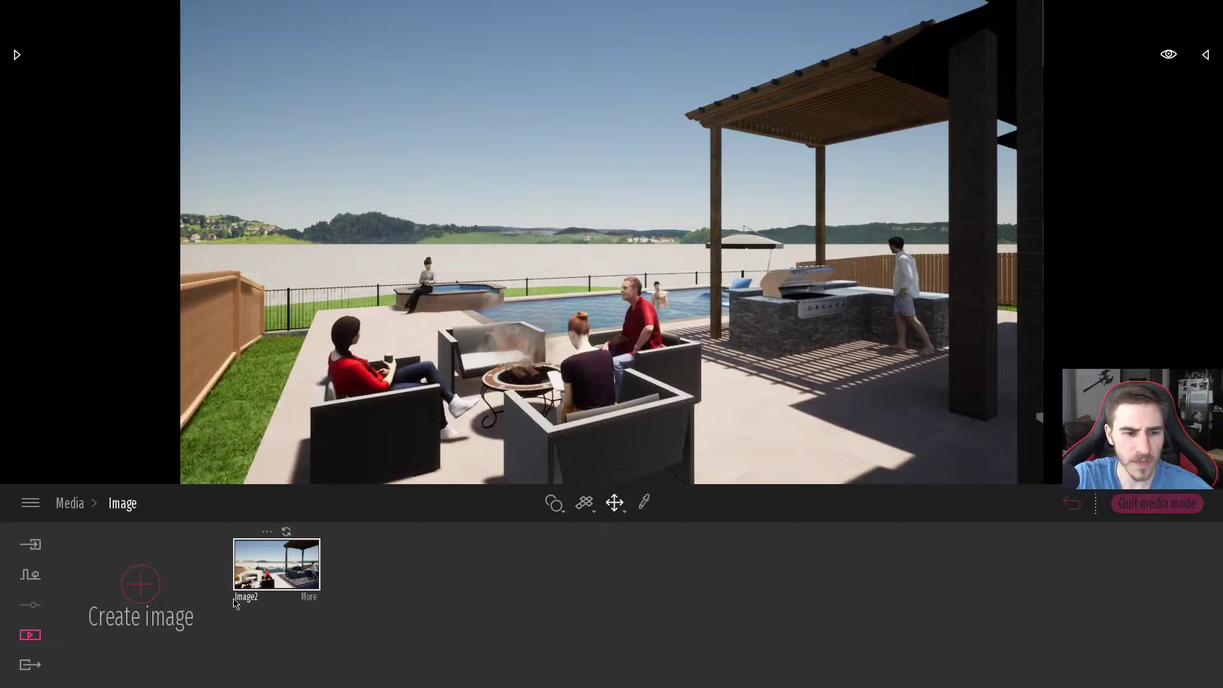
click(286, 531)
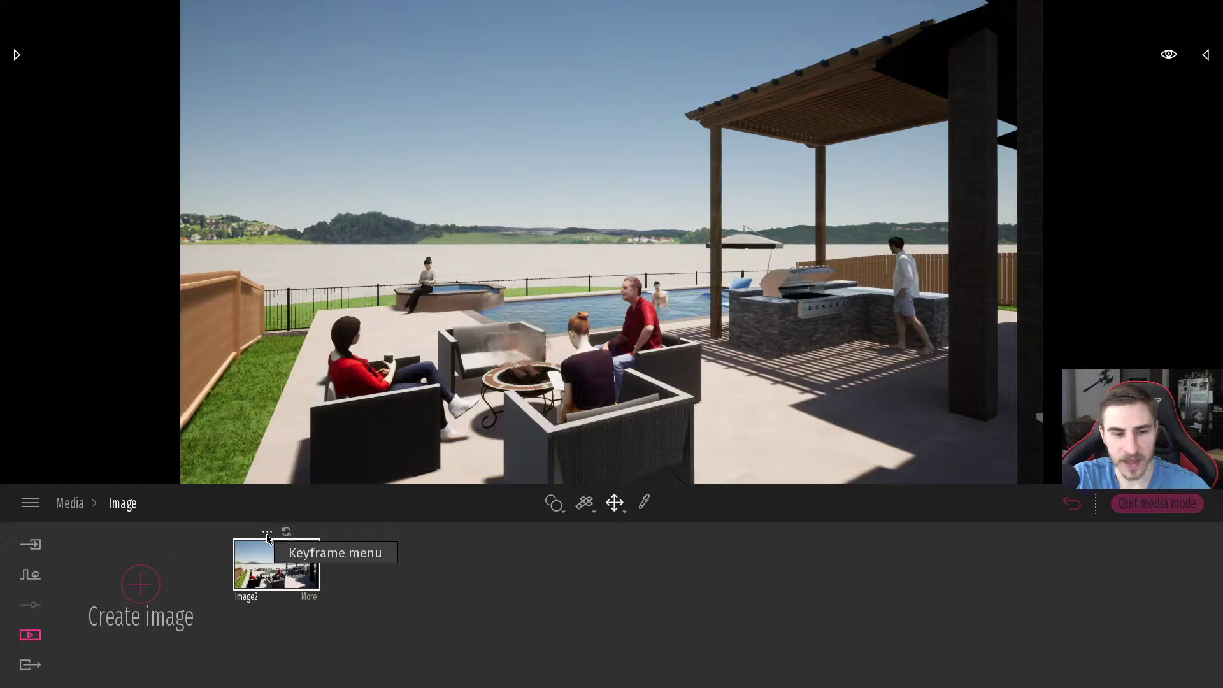
Step: Dismiss Image2's keyframe options unchanged and open its settings
click(267, 534)
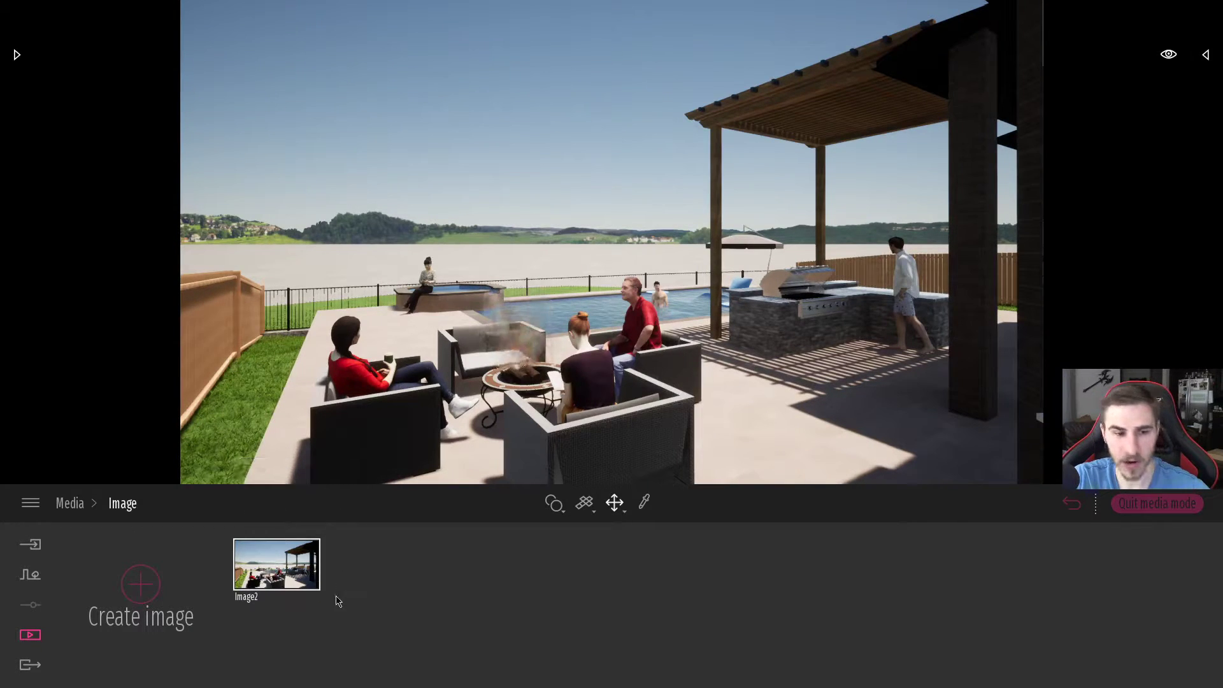
click(343, 633)
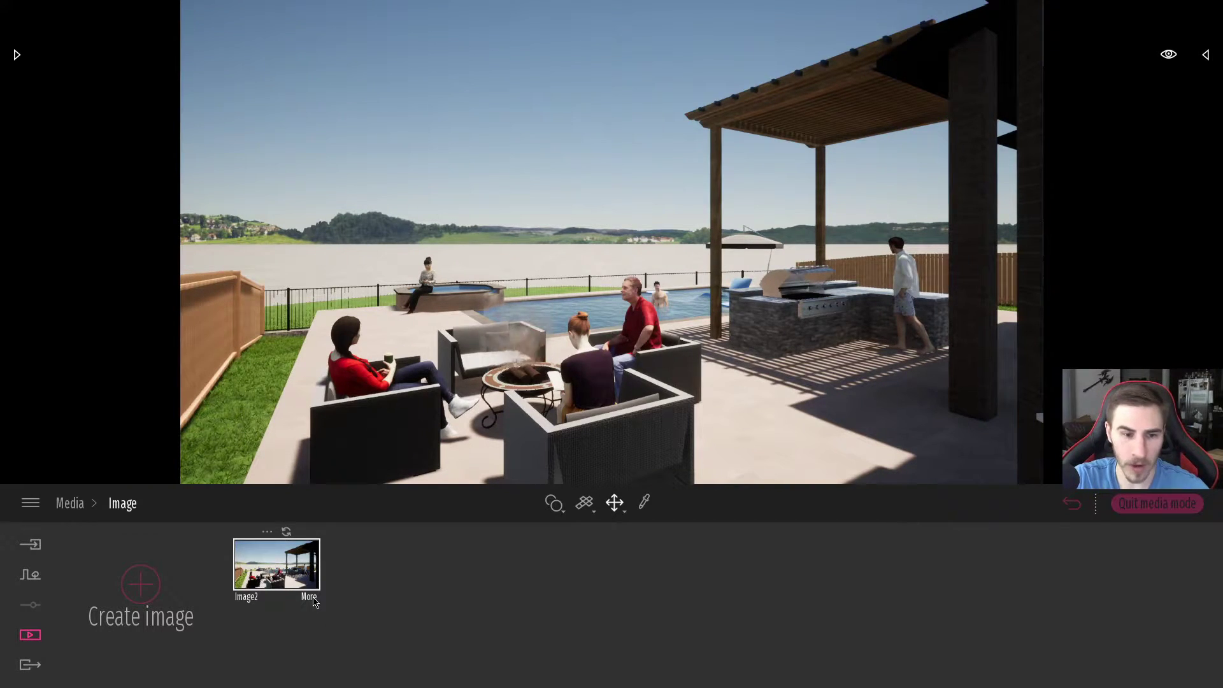
click(311, 597)
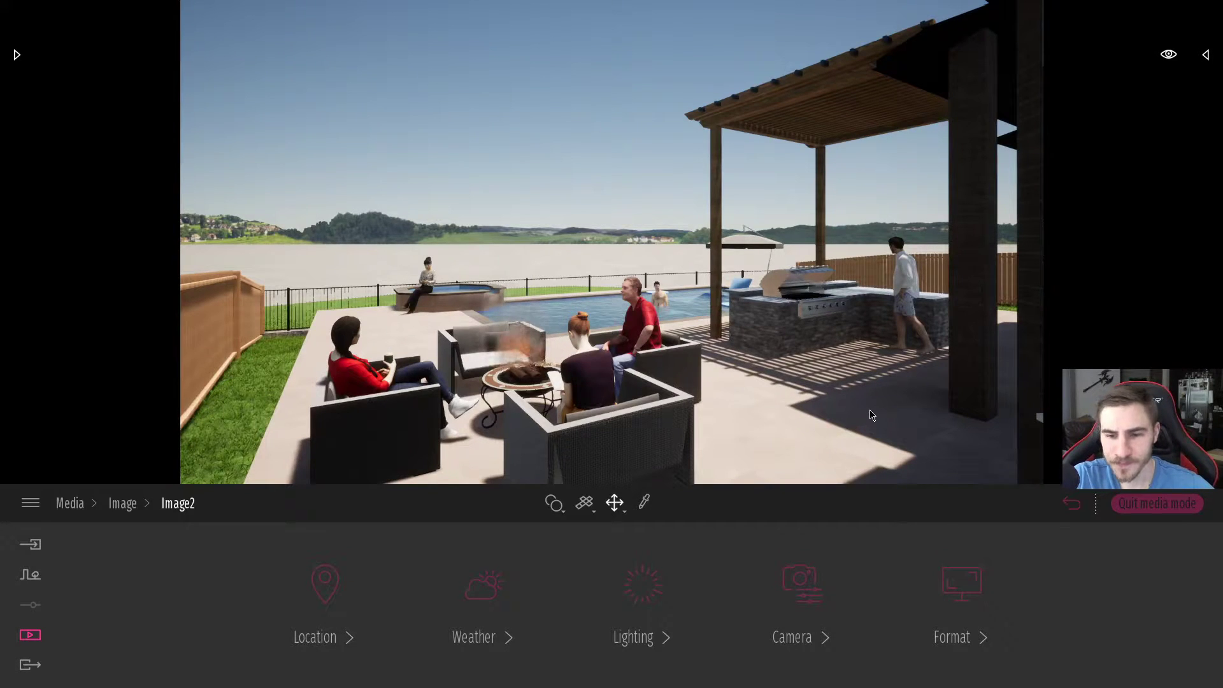
Step: Set Image2's format output size to 2K FullHD, 1920 x 1080, checking the exact width and height
click(963, 584)
click(654, 598)
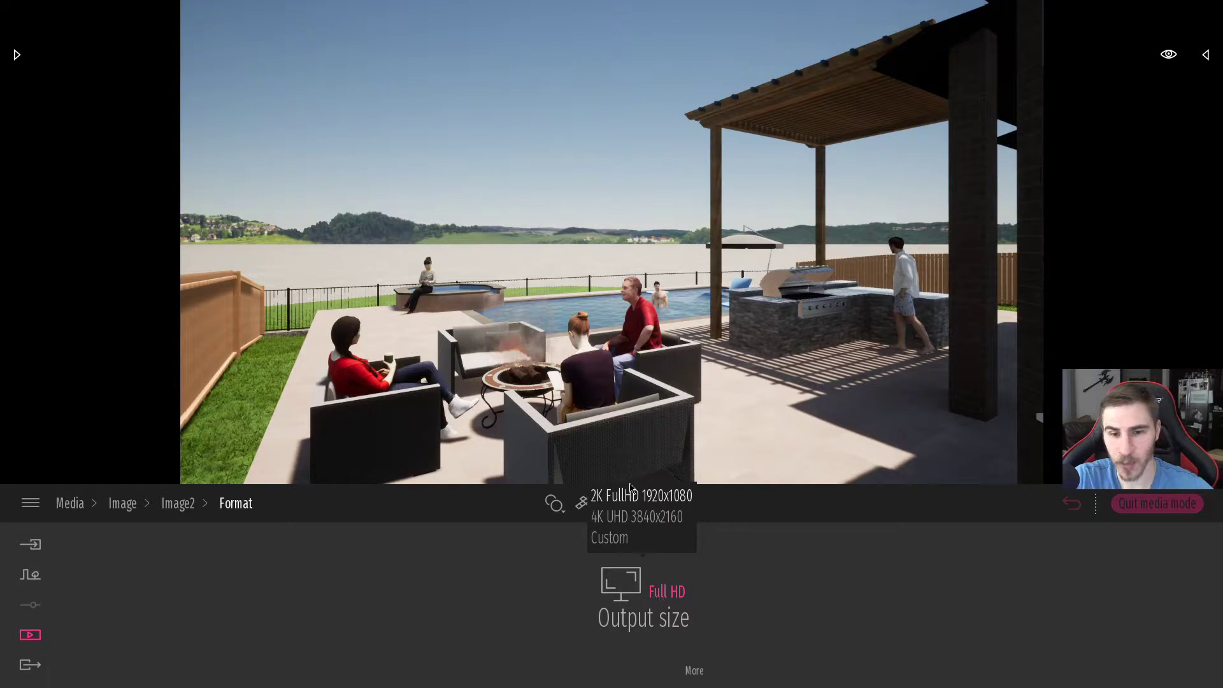
click(728, 577)
click(682, 590)
click(634, 501)
click(651, 593)
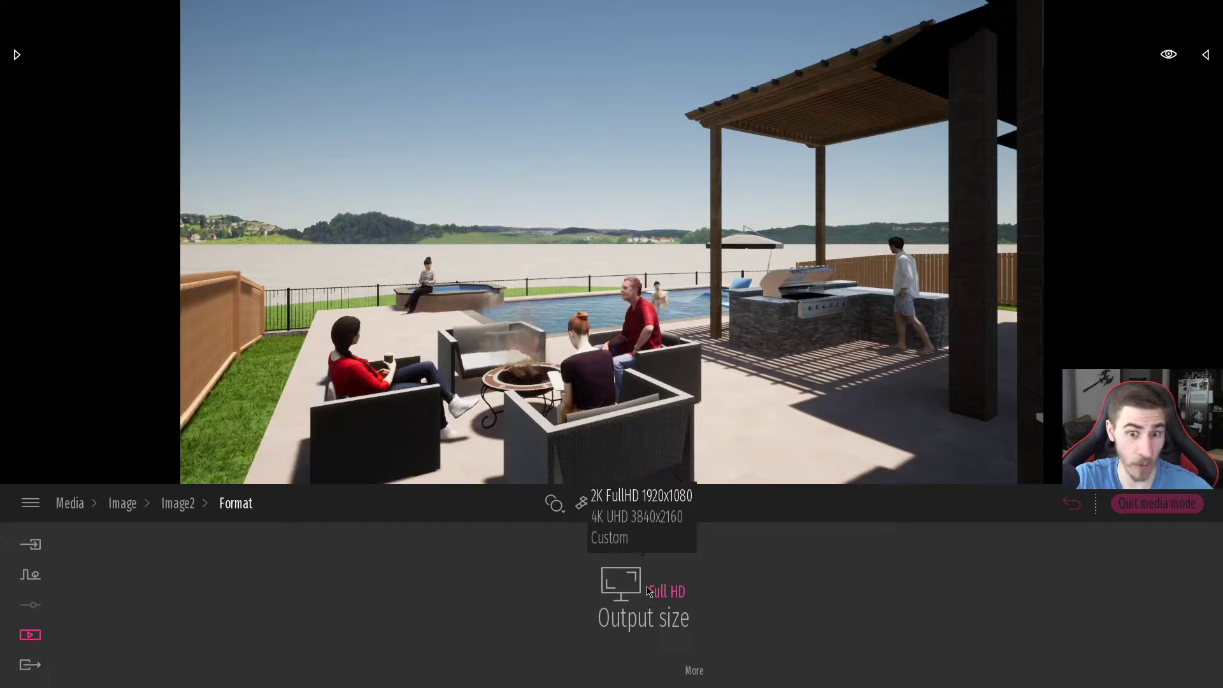
click(672, 551)
click(653, 599)
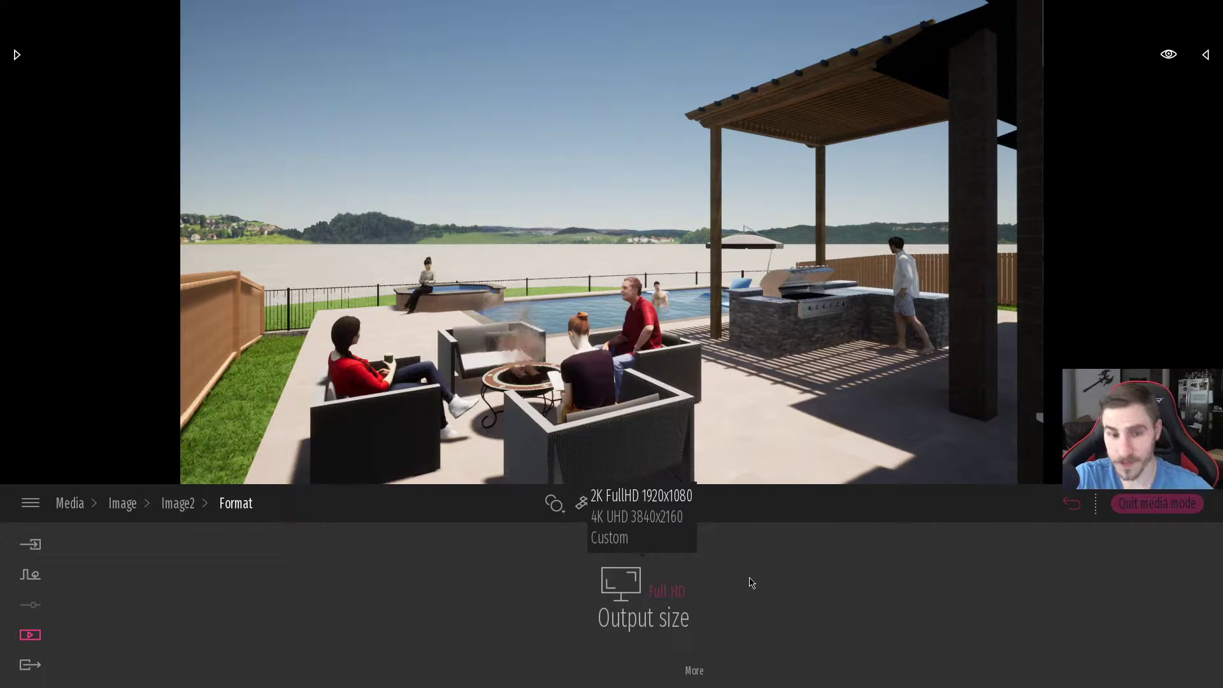
click(693, 670)
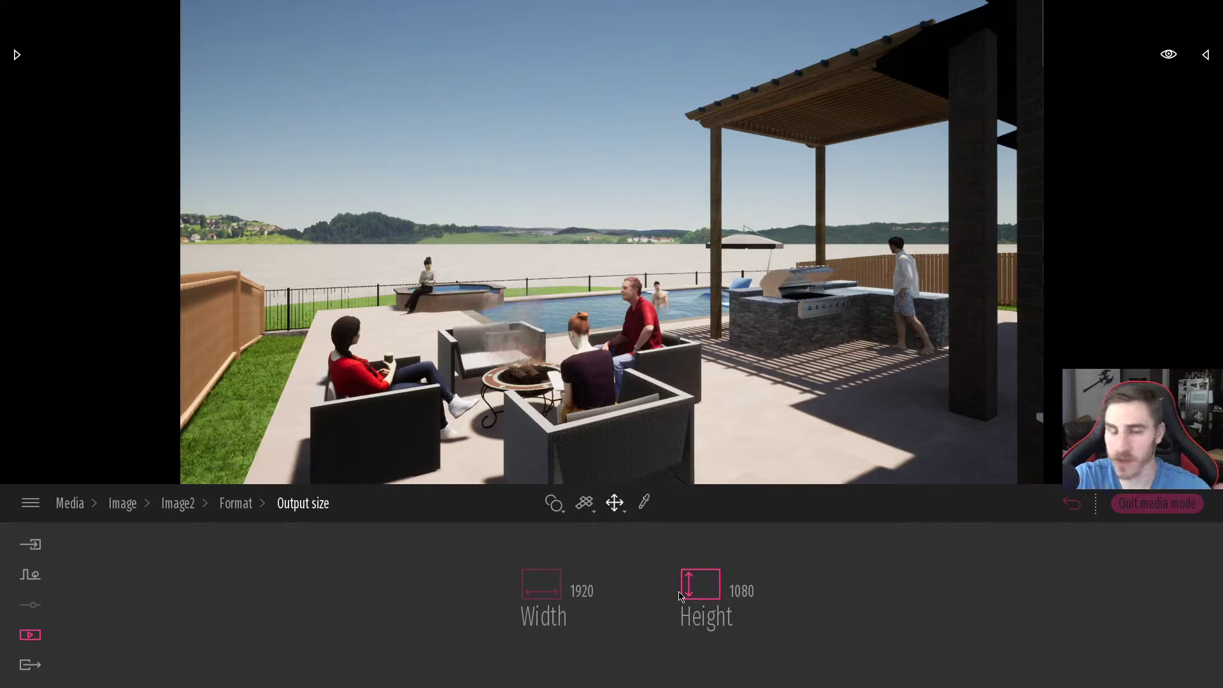
click(225, 513)
click(178, 506)
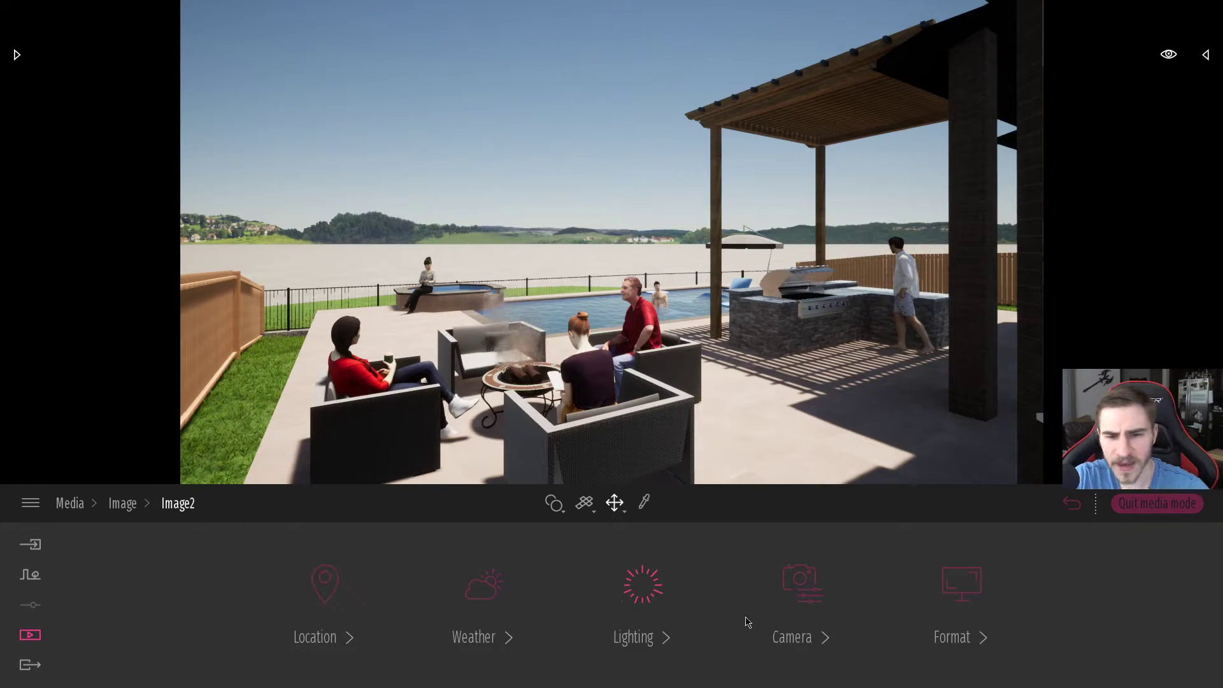
Step: Set Image2's location to May at 12:15 PM with the north offset at 0°
click(332, 602)
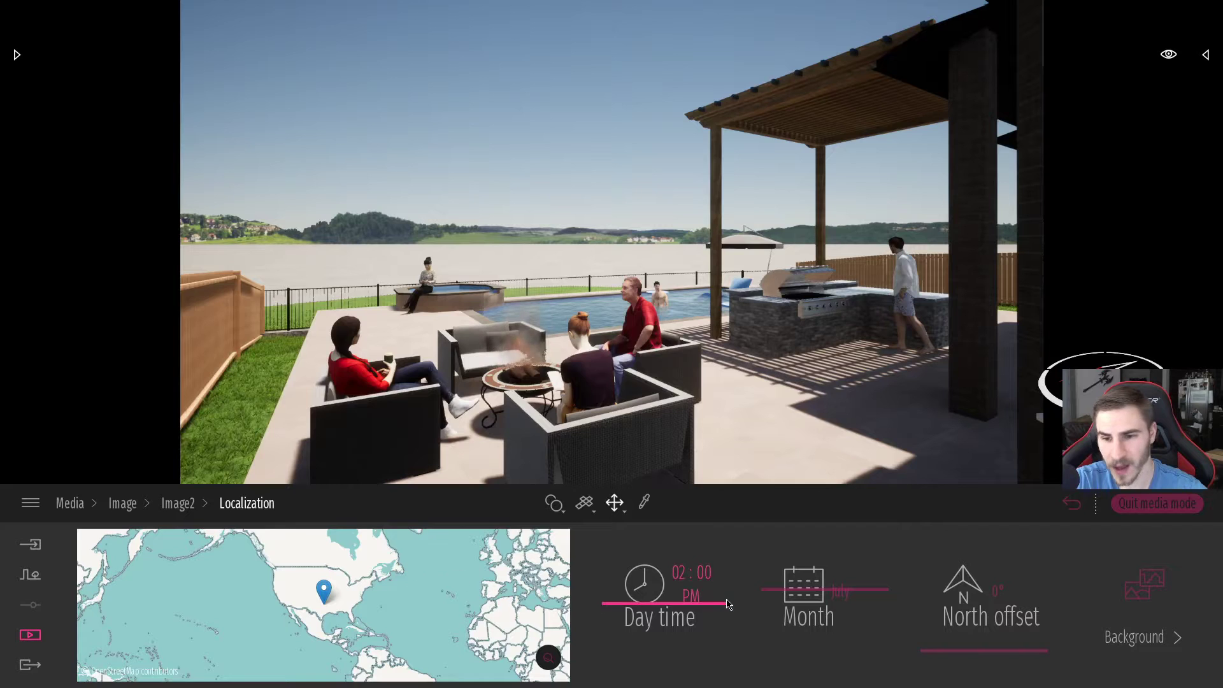
mouse_move(979, 647)
mouse_down()
mouse_move(986, 618)
mouse_move(981, 672)
mouse_up()
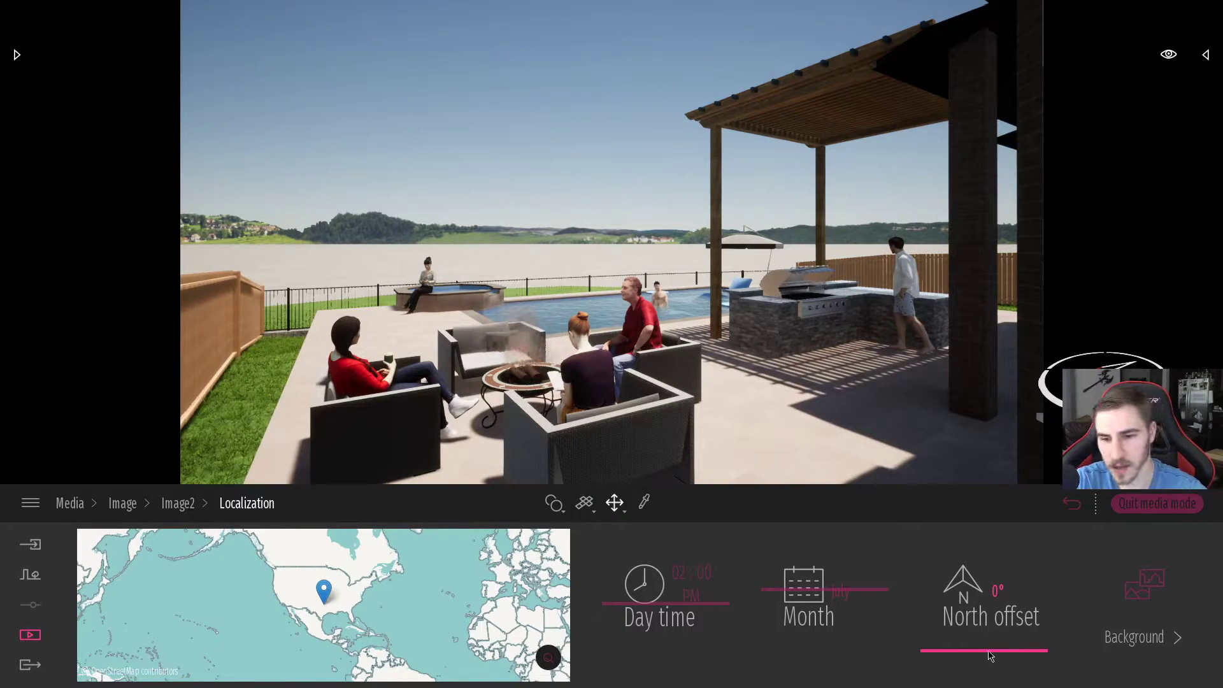
mouse_move(652, 604)
mouse_down()
mouse_move(668, 605)
mouse_move(658, 629)
mouse_move(655, 587)
mouse_up()
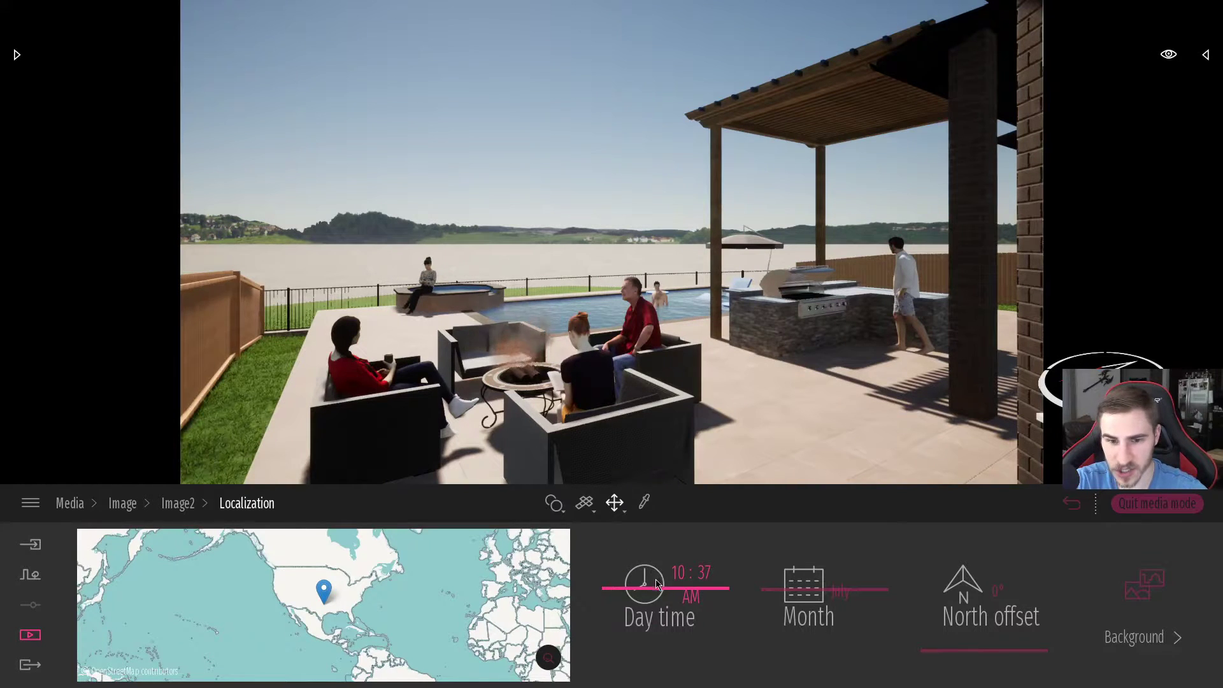
mouse_move(661, 592)
mouse_down()
mouse_move(666, 577)
mouse_move(672, 589)
mouse_up()
drag(815, 589, 821, 613)
drag(665, 591, 746, 653)
mouse_move(852, 623)
mouse_down()
mouse_move(865, 591)
mouse_move(863, 605)
mouse_up()
drag(986, 642, 989, 666)
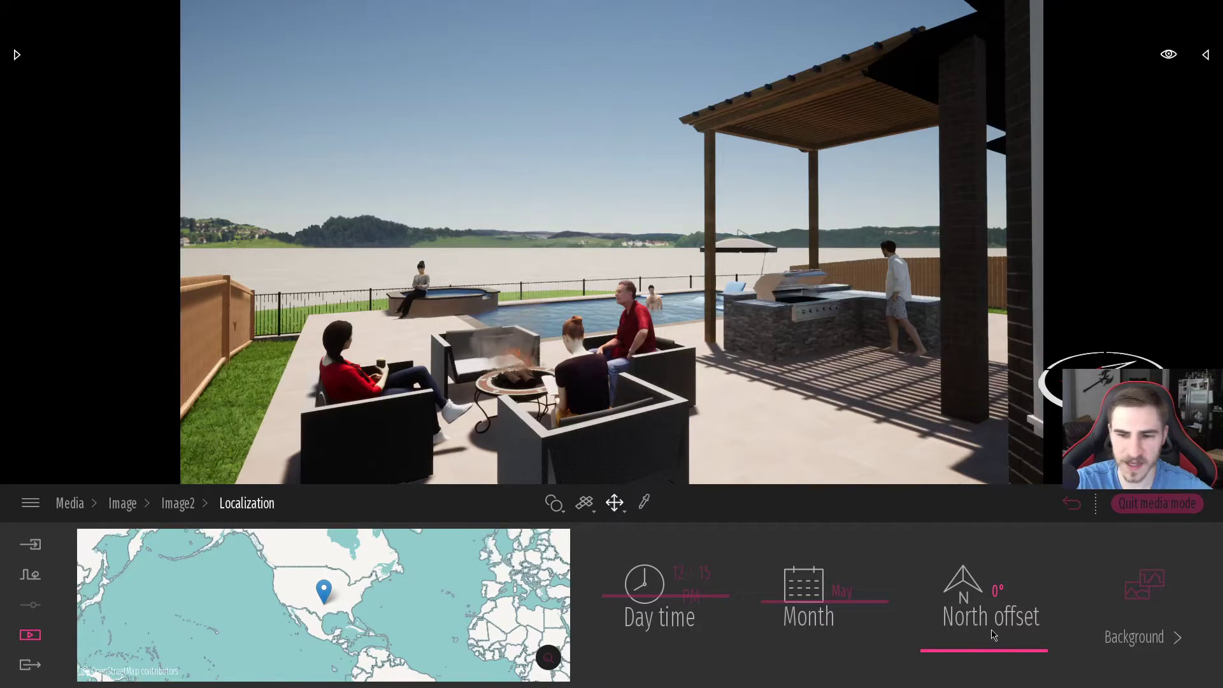
click(1141, 611)
Step: Keep the Countryside background picture and rotate it to 125°
click(548, 595)
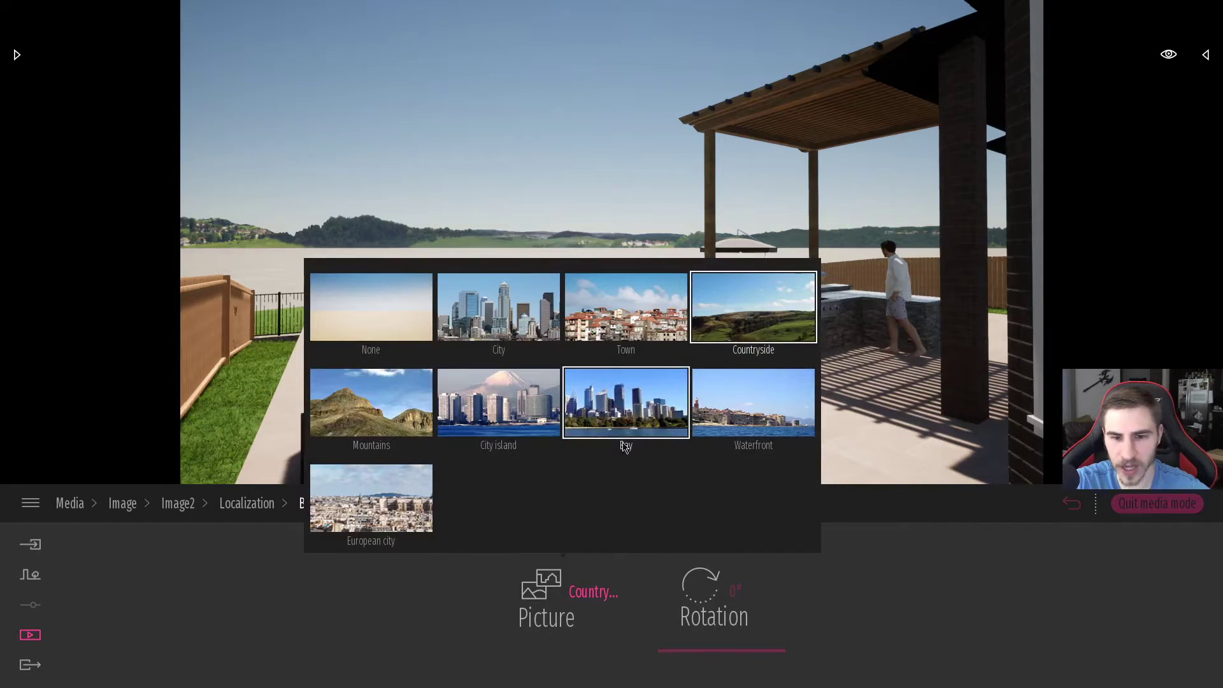
drag(731, 653, 758, 610)
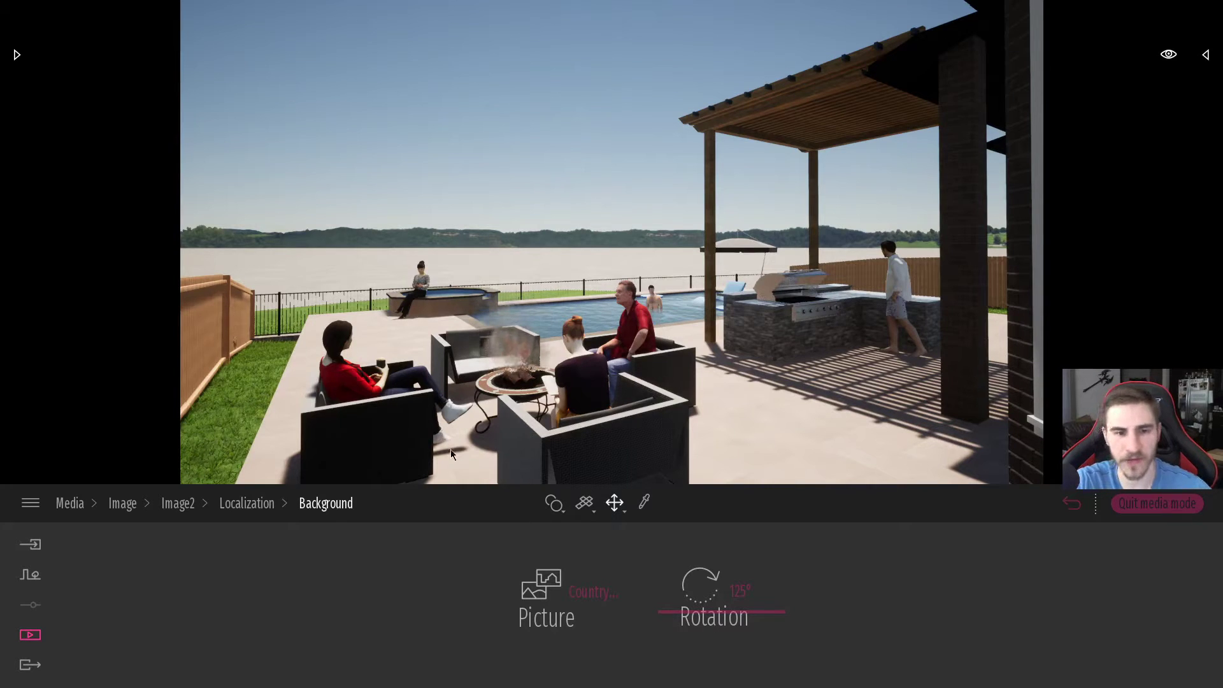
click(178, 503)
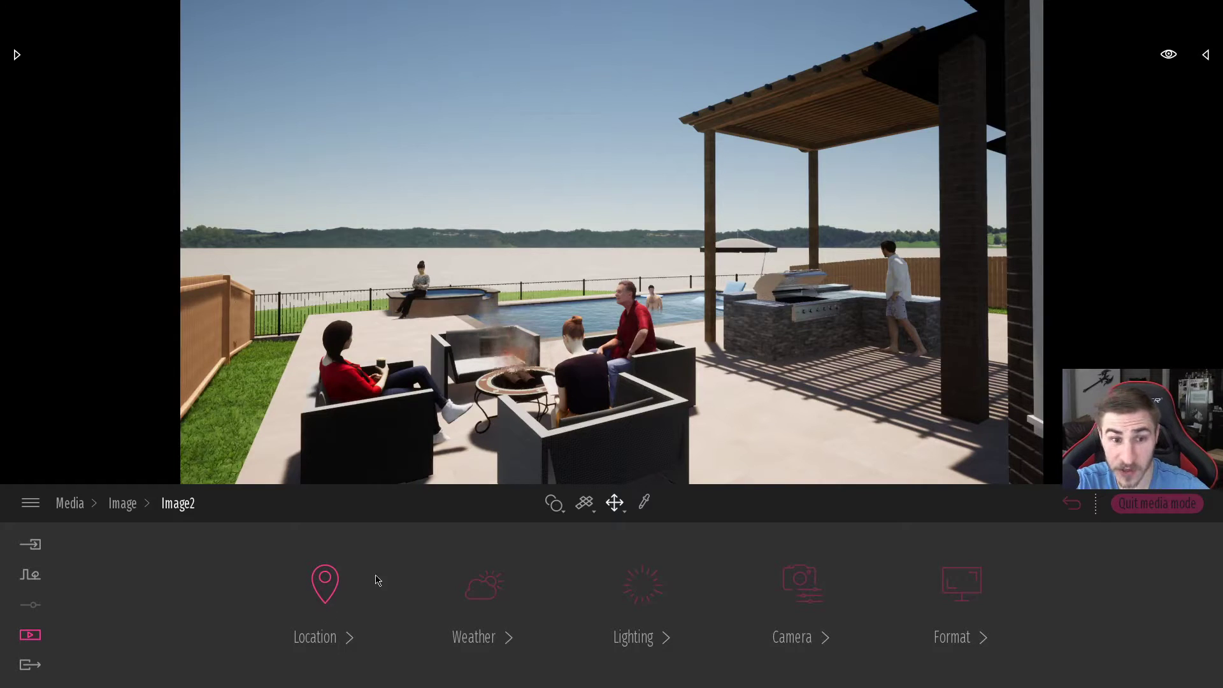
Step: Add clouds to Image2's sky and shift the season toward autumn and winter
click(484, 580)
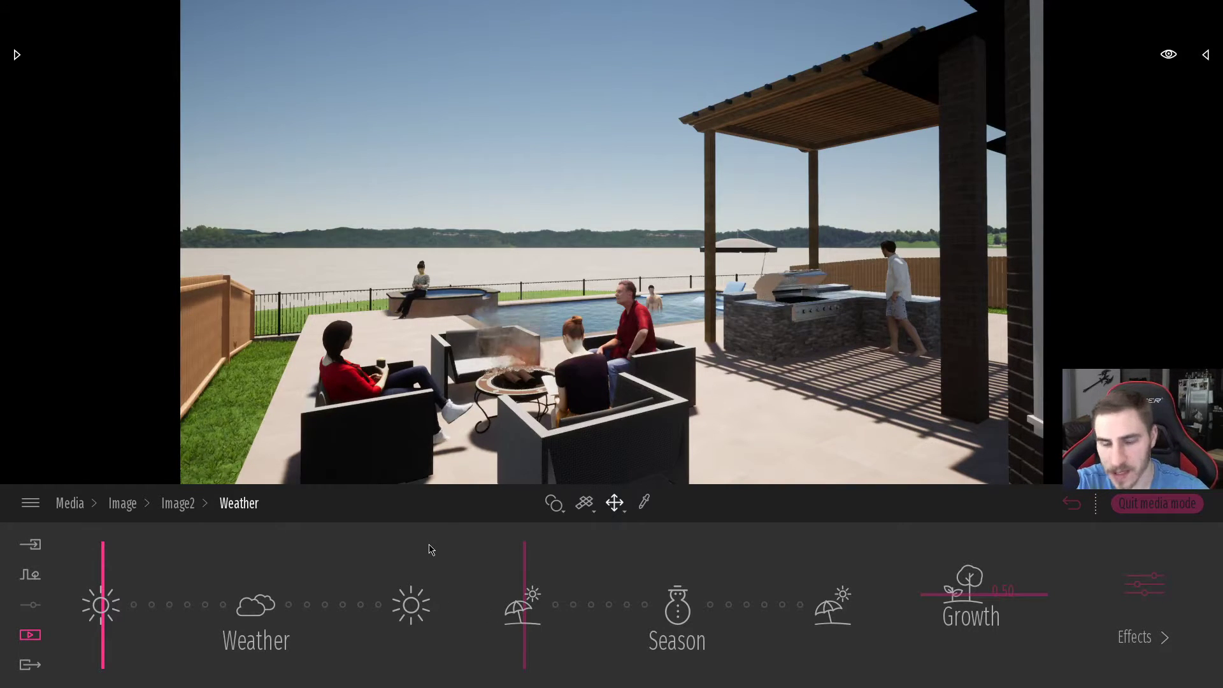
mouse_move(103, 604)
mouse_down()
mouse_move(202, 603)
mouse_move(152, 616)
mouse_move(175, 617)
mouse_move(163, 617)
mouse_up()
mouse_move(588, 603)
mouse_down()
mouse_move(673, 598)
mouse_move(553, 611)
mouse_up()
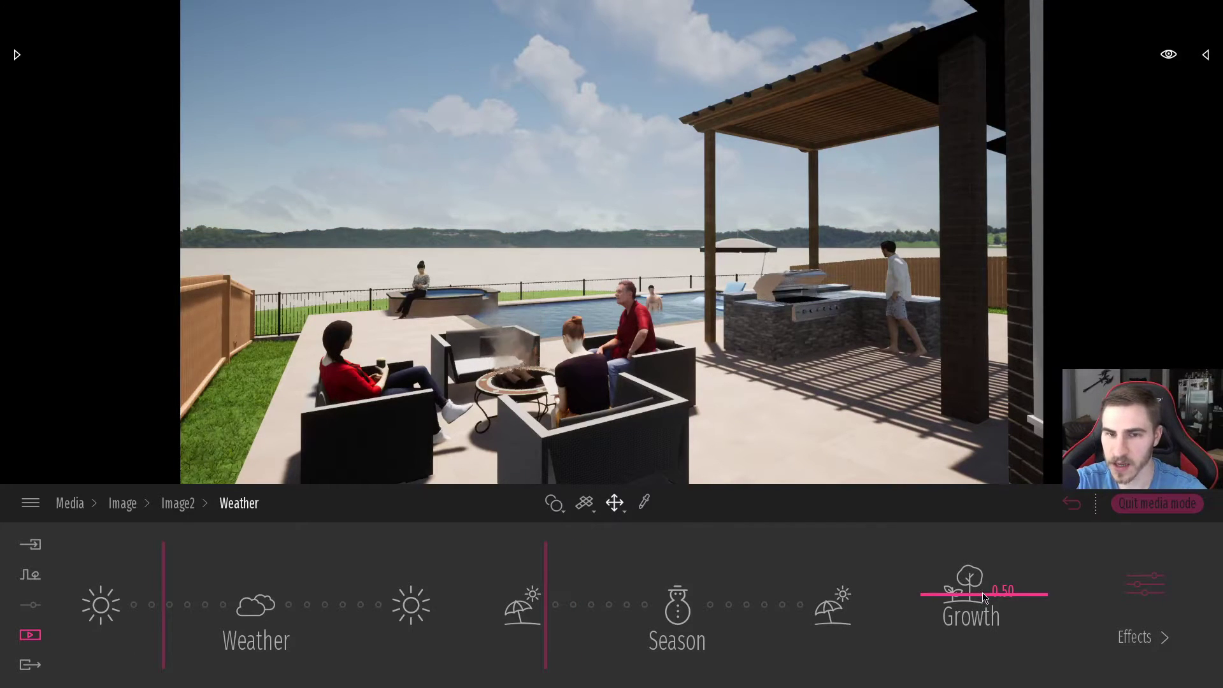
Step: Set the weather effects' smog to 0% and return to Image2's settings
click(1138, 612)
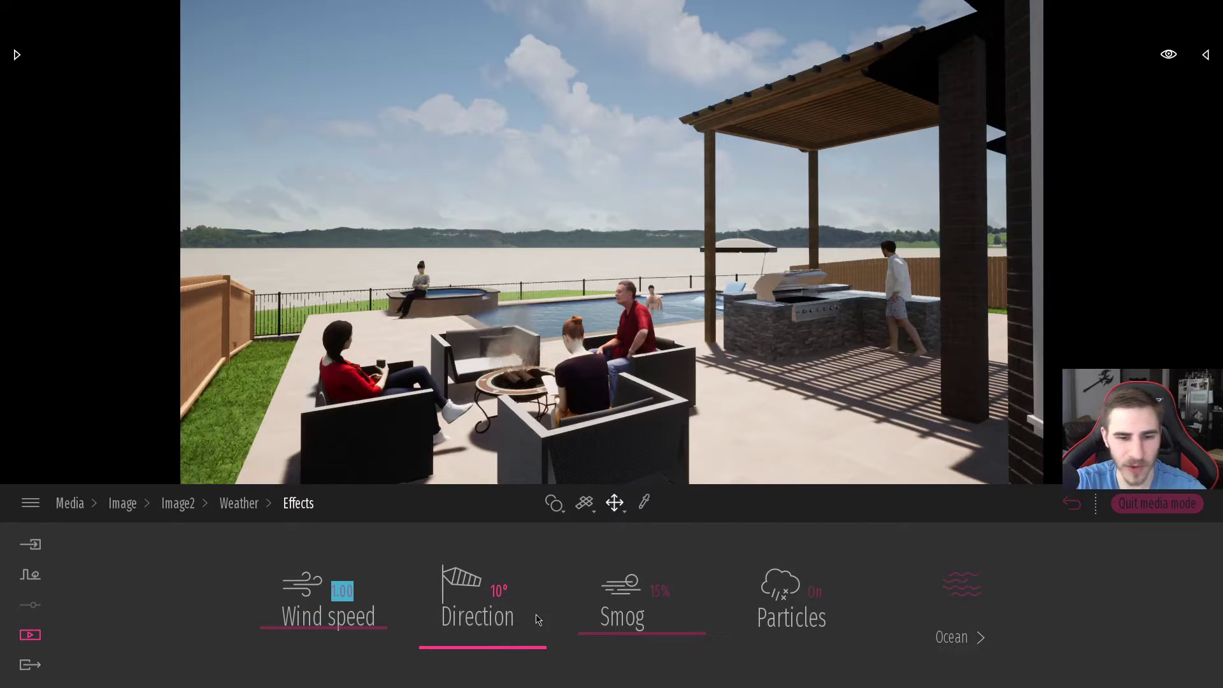
drag(635, 630, 649, 672)
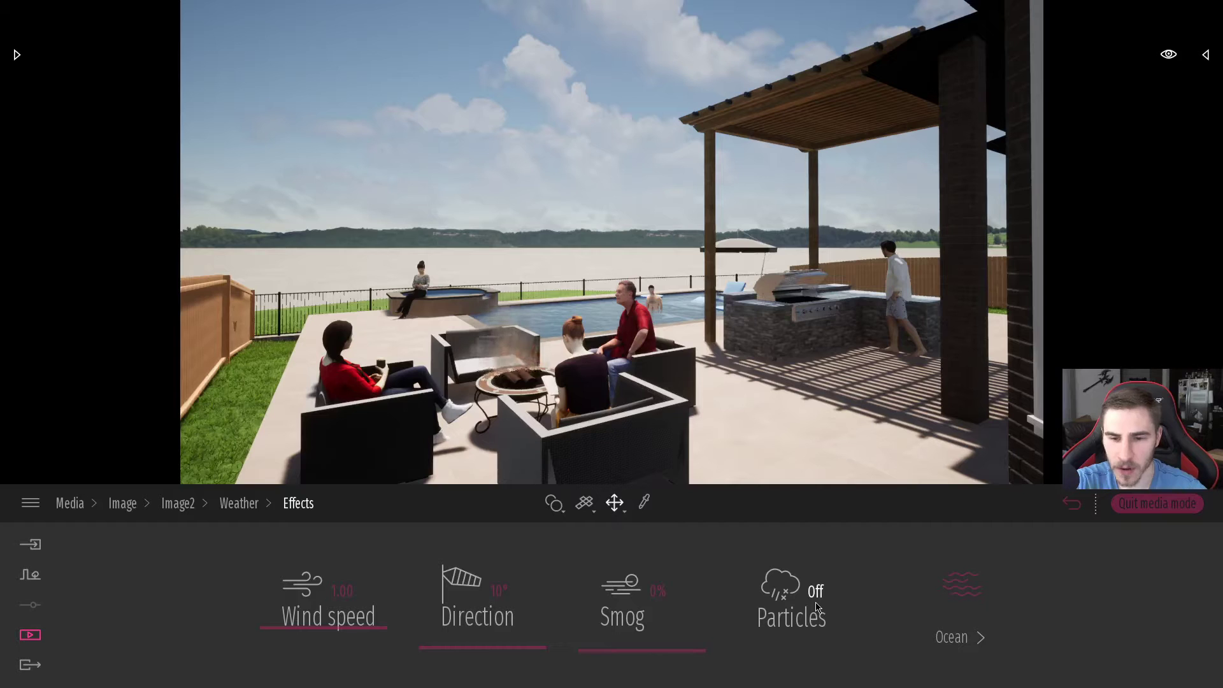
click(974, 637)
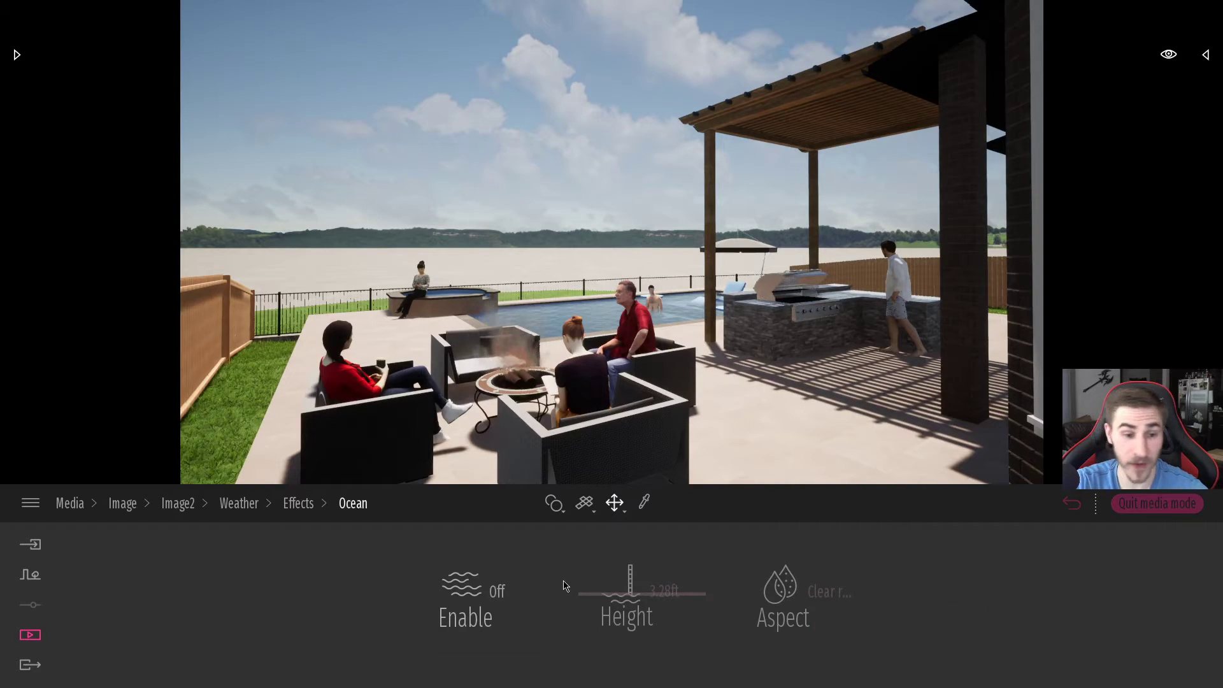
click(298, 503)
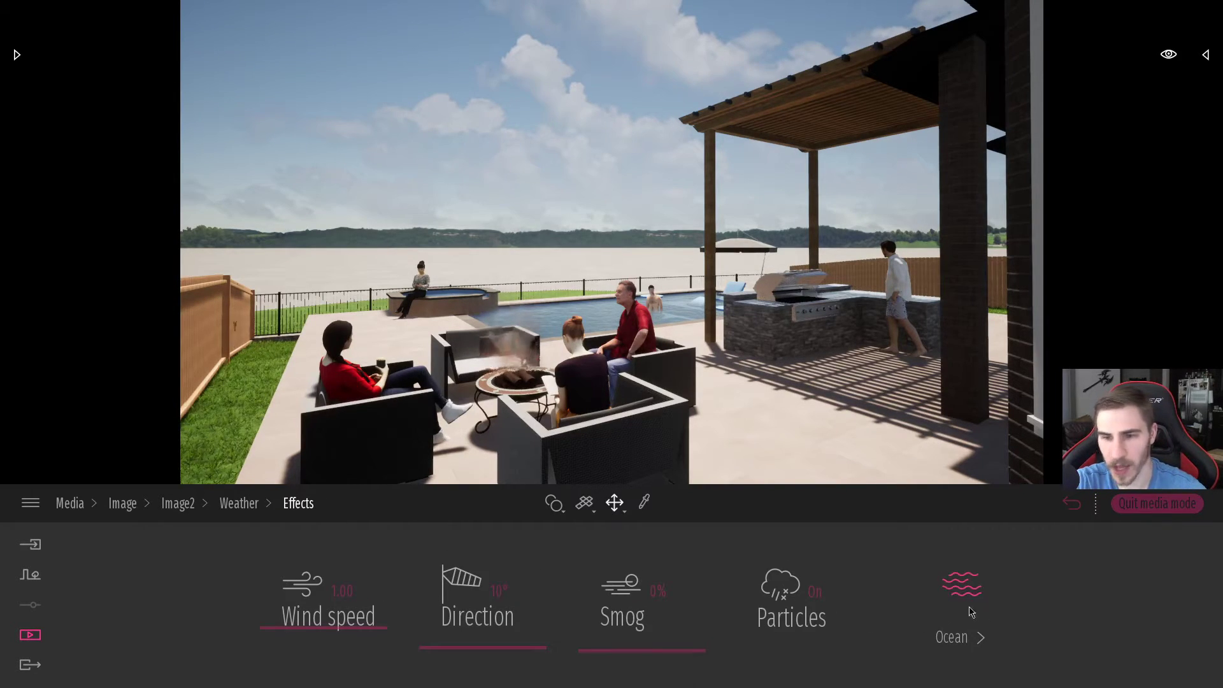
click(239, 503)
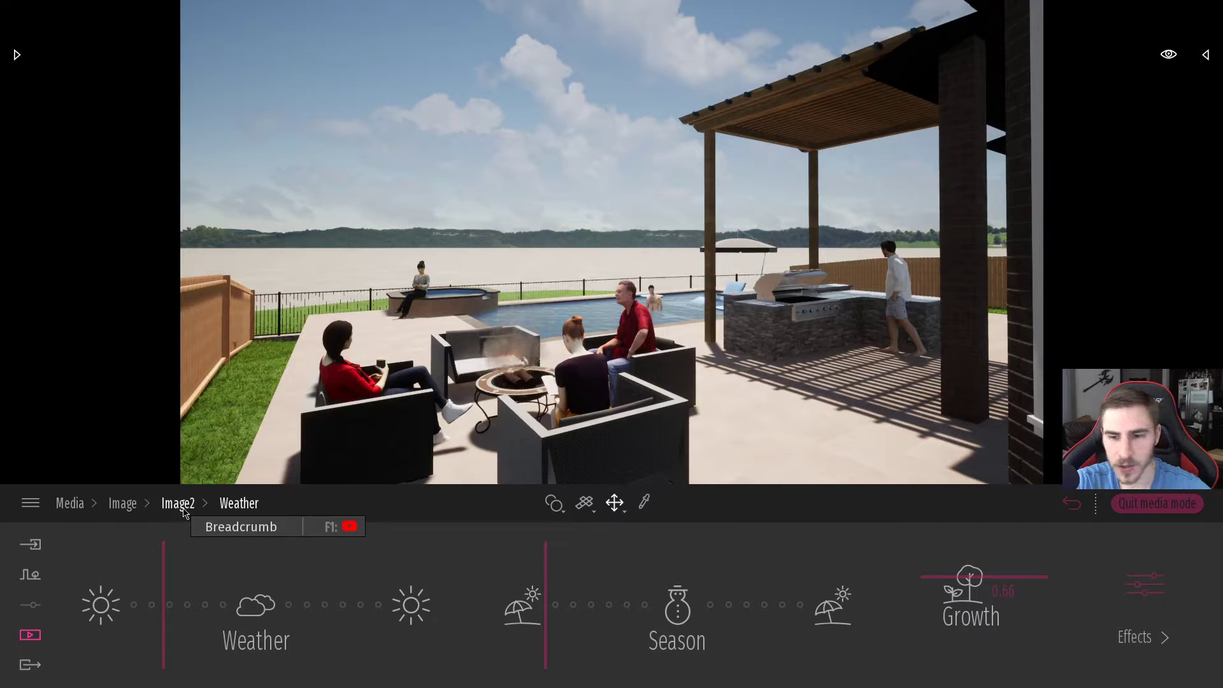
right_click(219, 557)
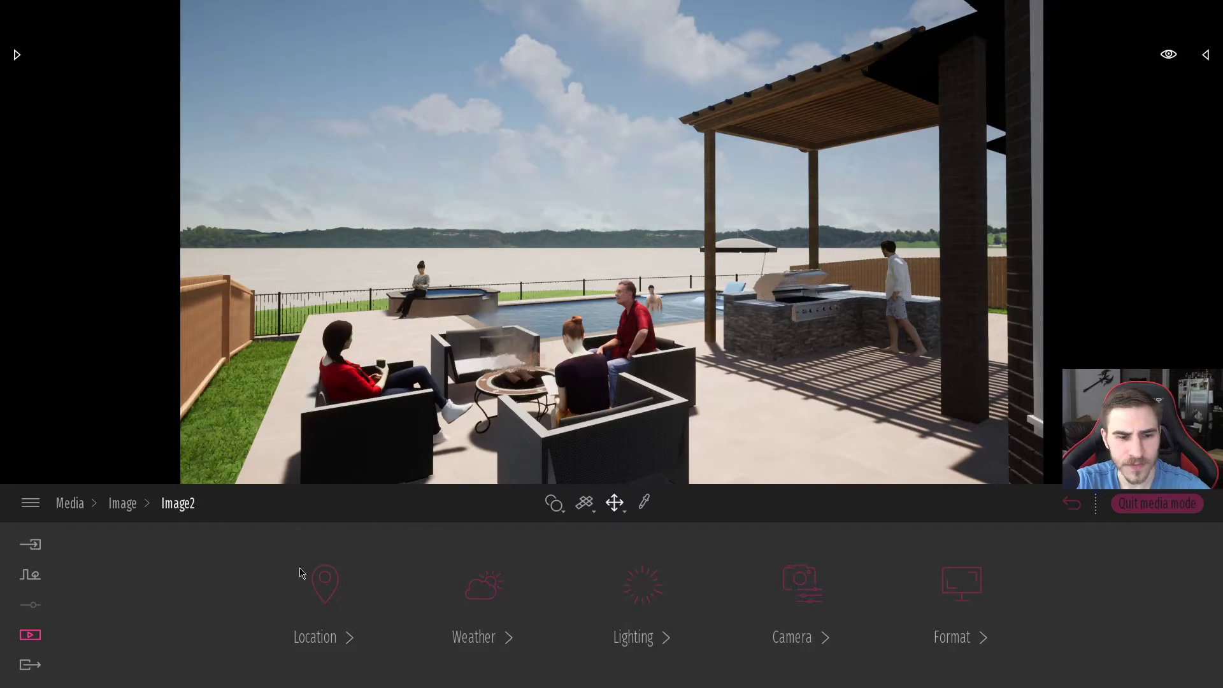
click(659, 608)
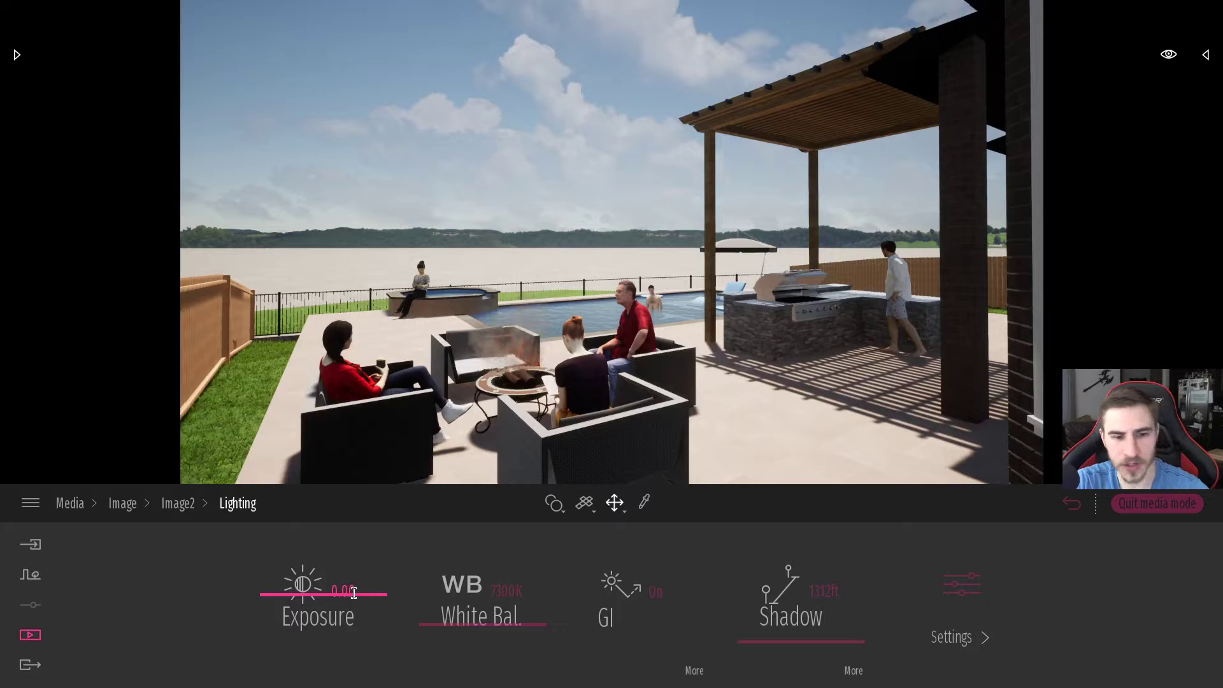
drag(325, 600, 342, 607)
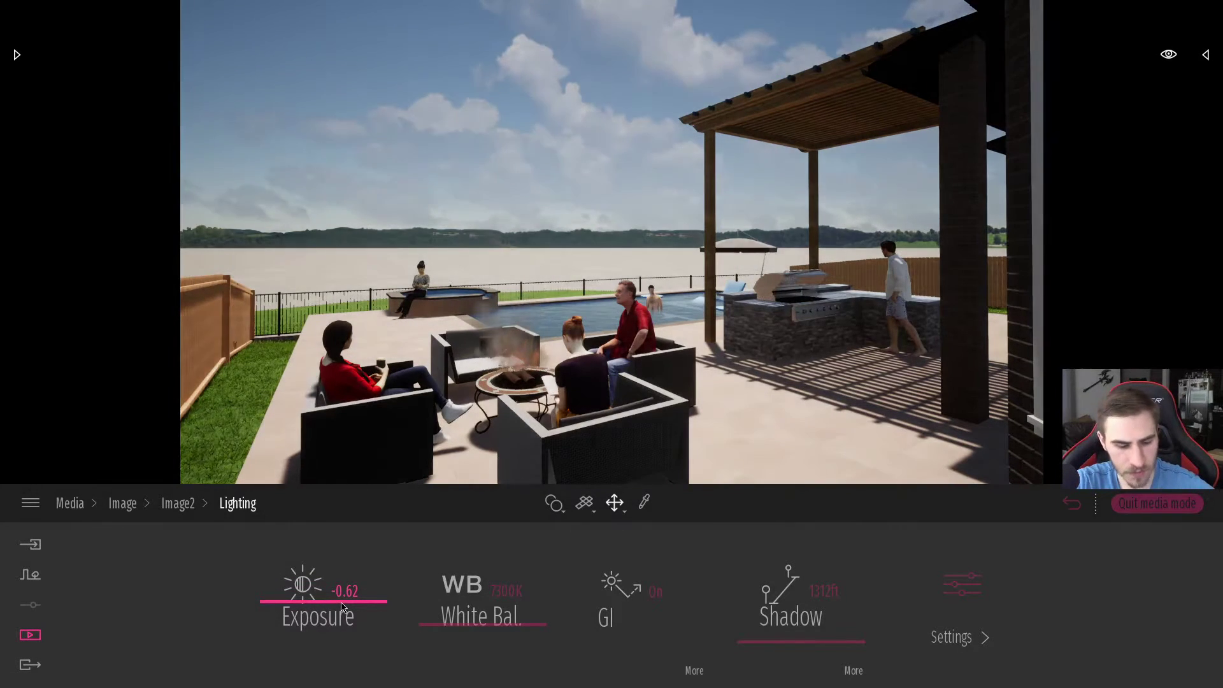
key(ctrl+z)
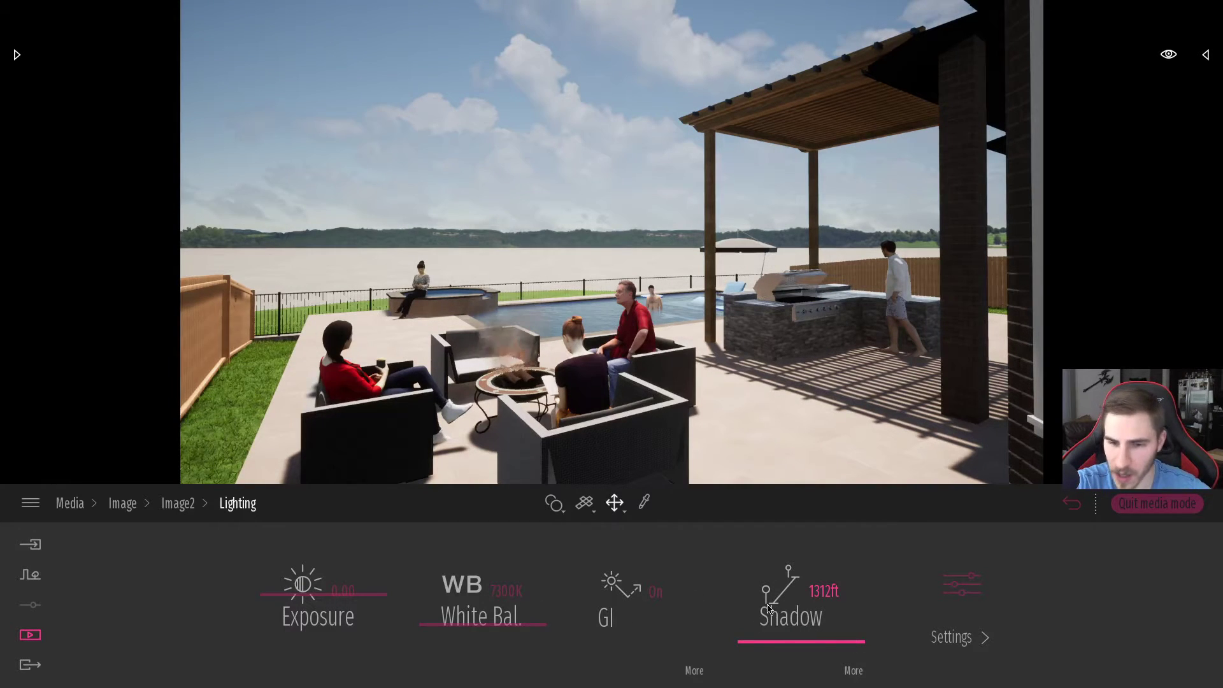
click(694, 671)
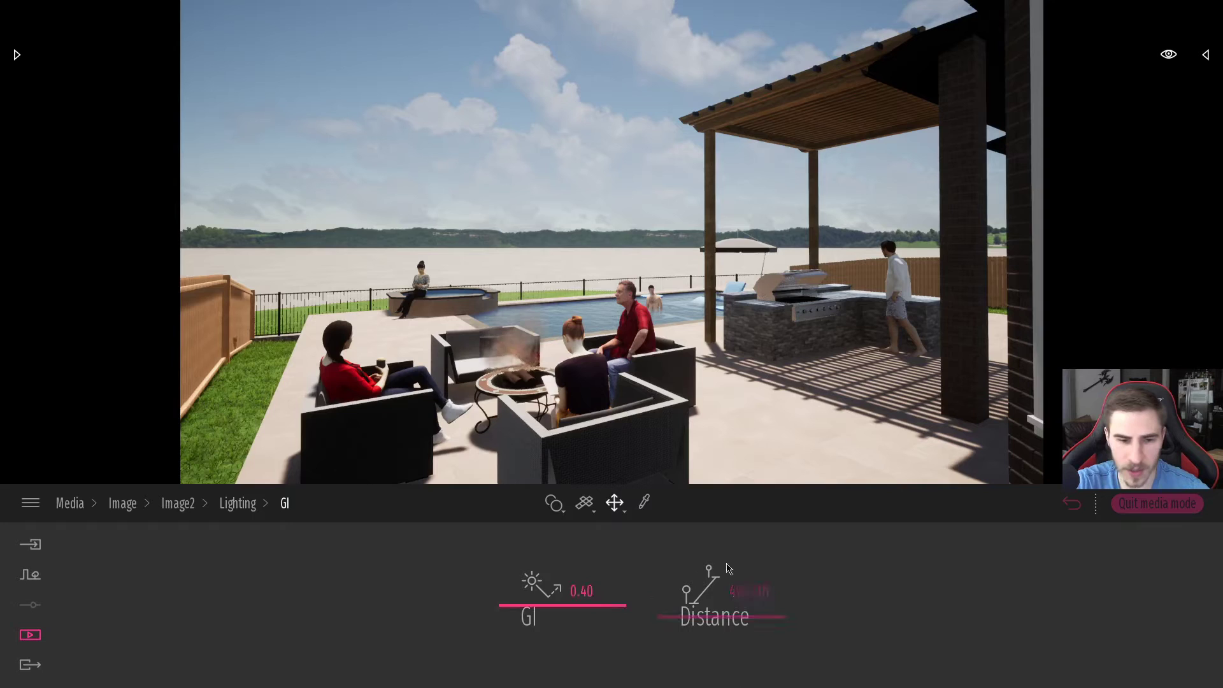
click(250, 505)
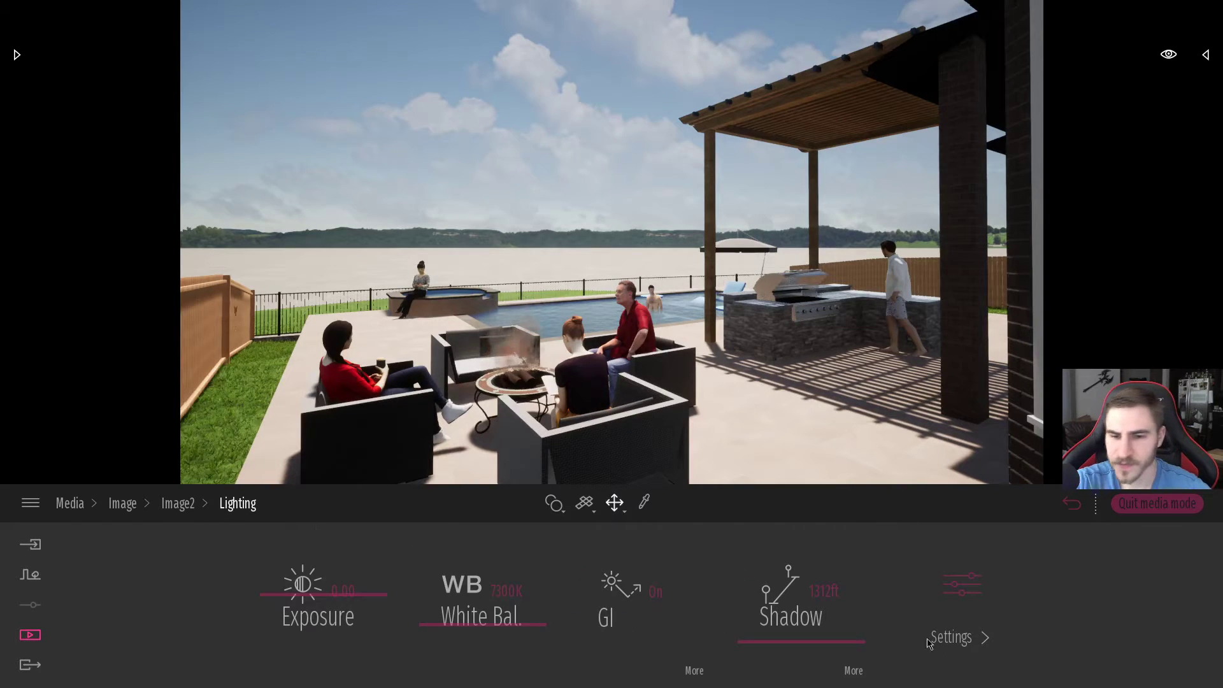
click(949, 638)
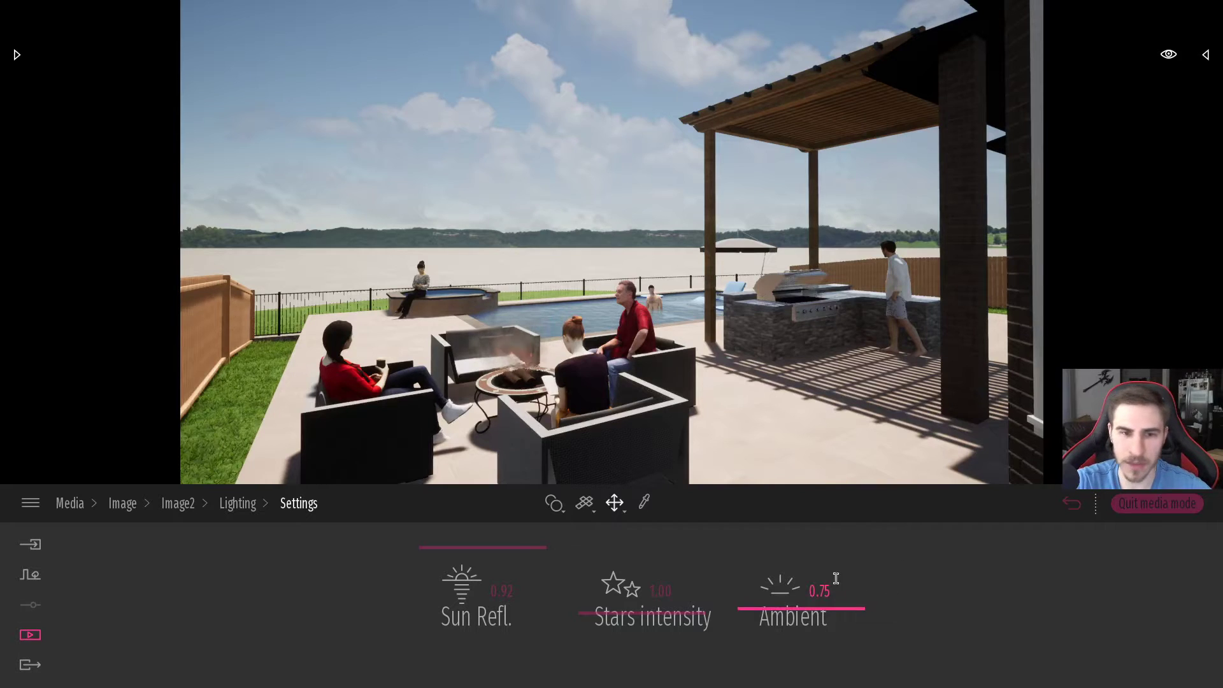
click(237, 503)
click(178, 504)
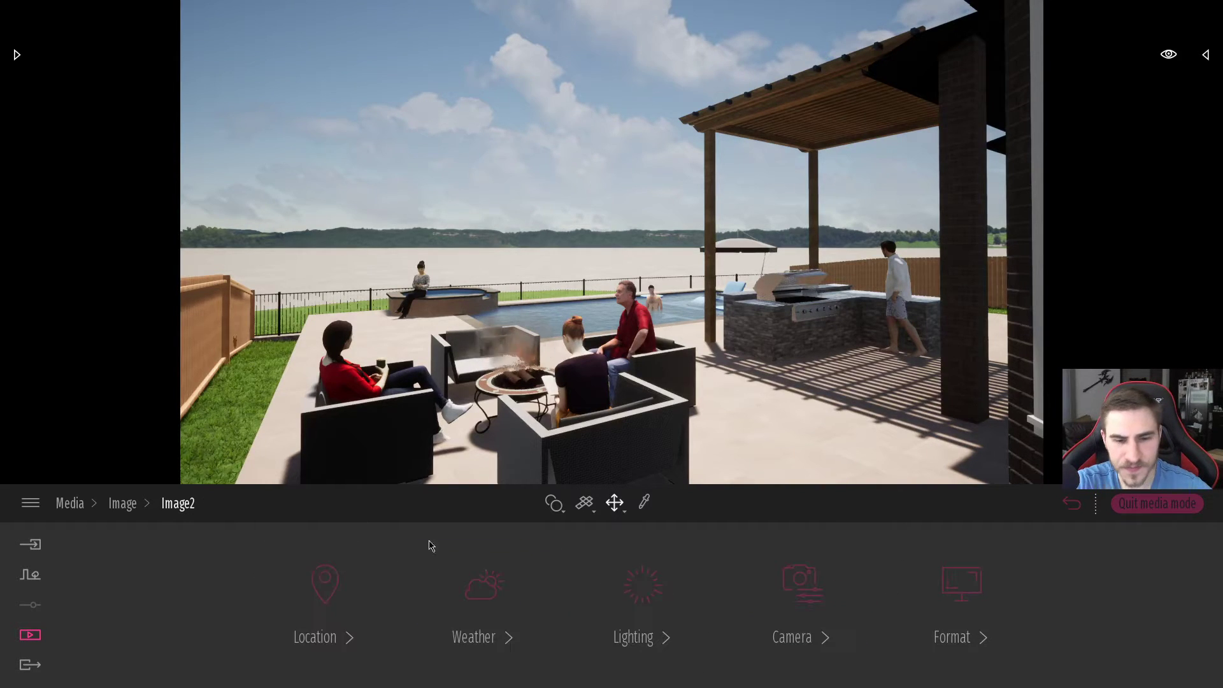
Step: Turn on camera Parallelism for Image2 after comparing it on and off
click(807, 594)
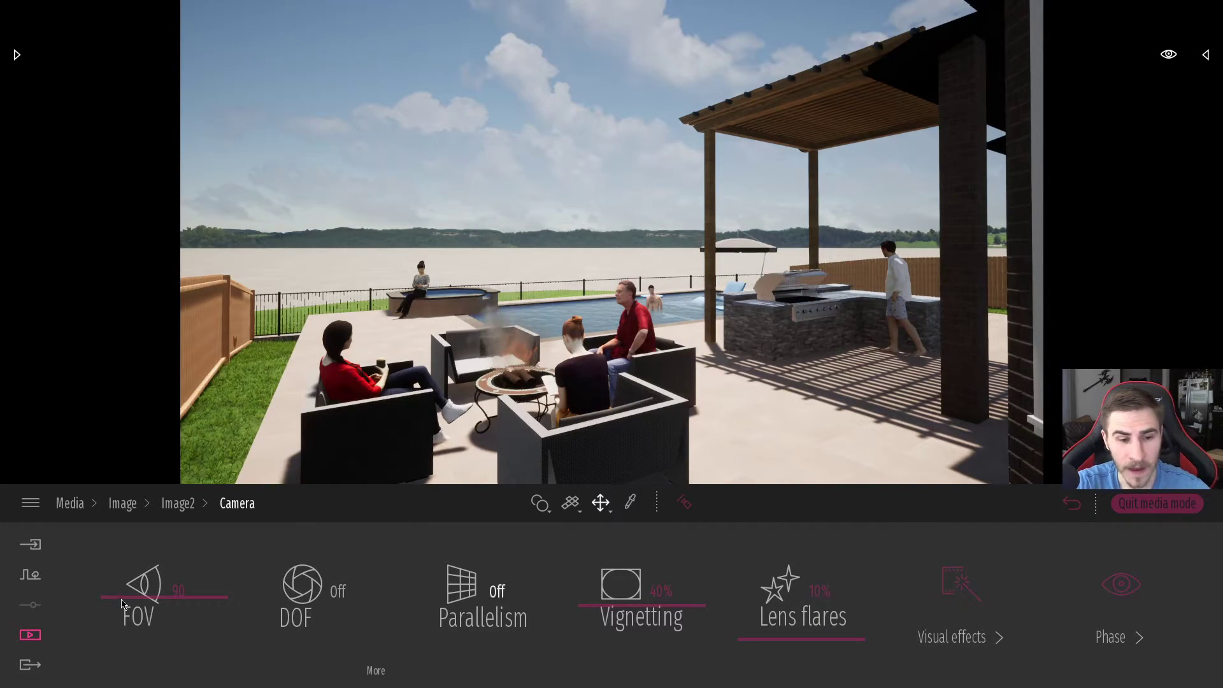
click(500, 611)
click(500, 611)
click(500, 612)
click(500, 611)
click(500, 612)
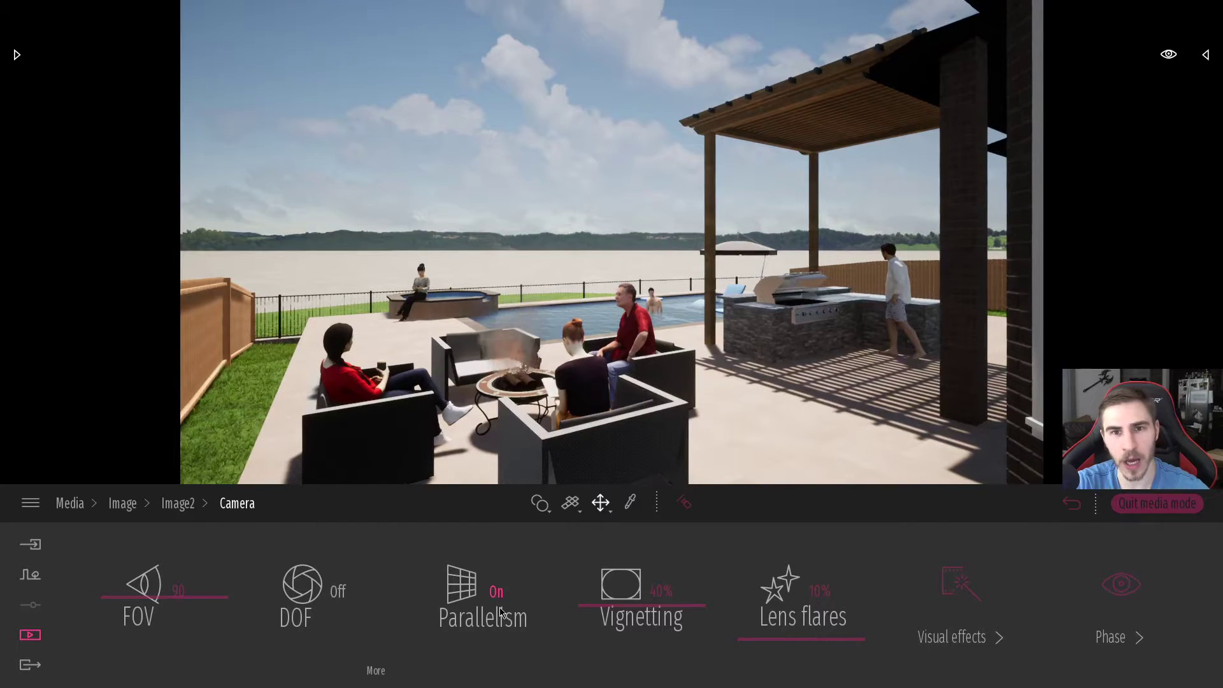
click(489, 617)
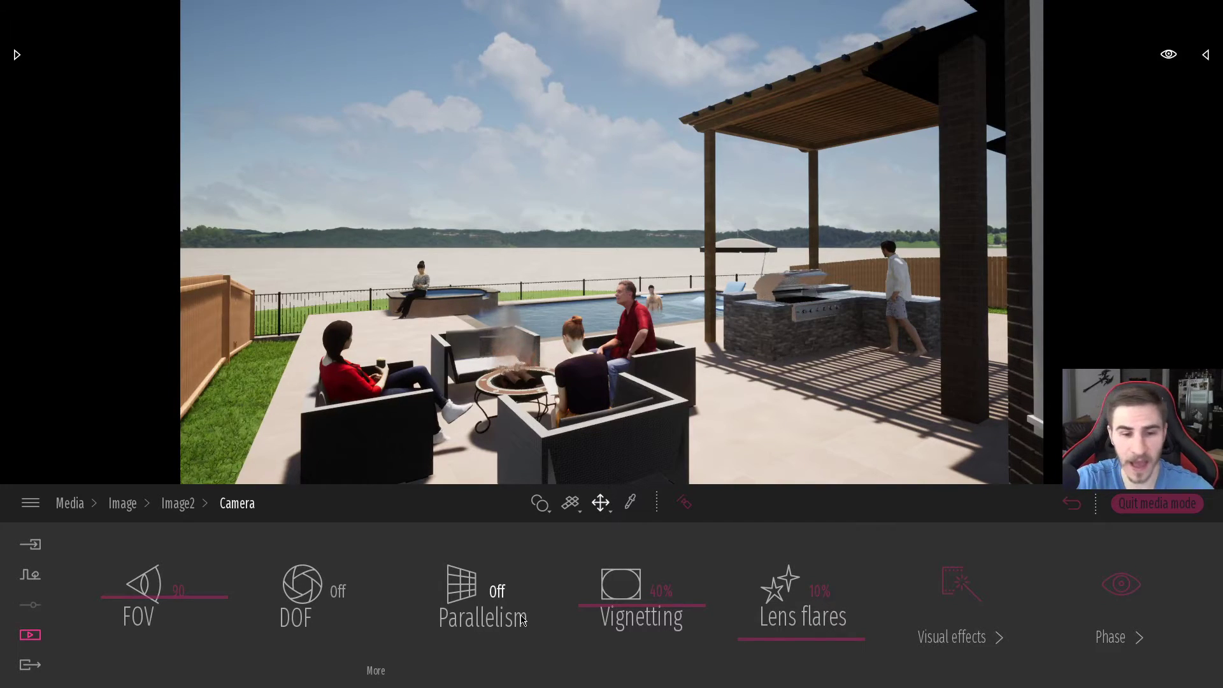
click(508, 622)
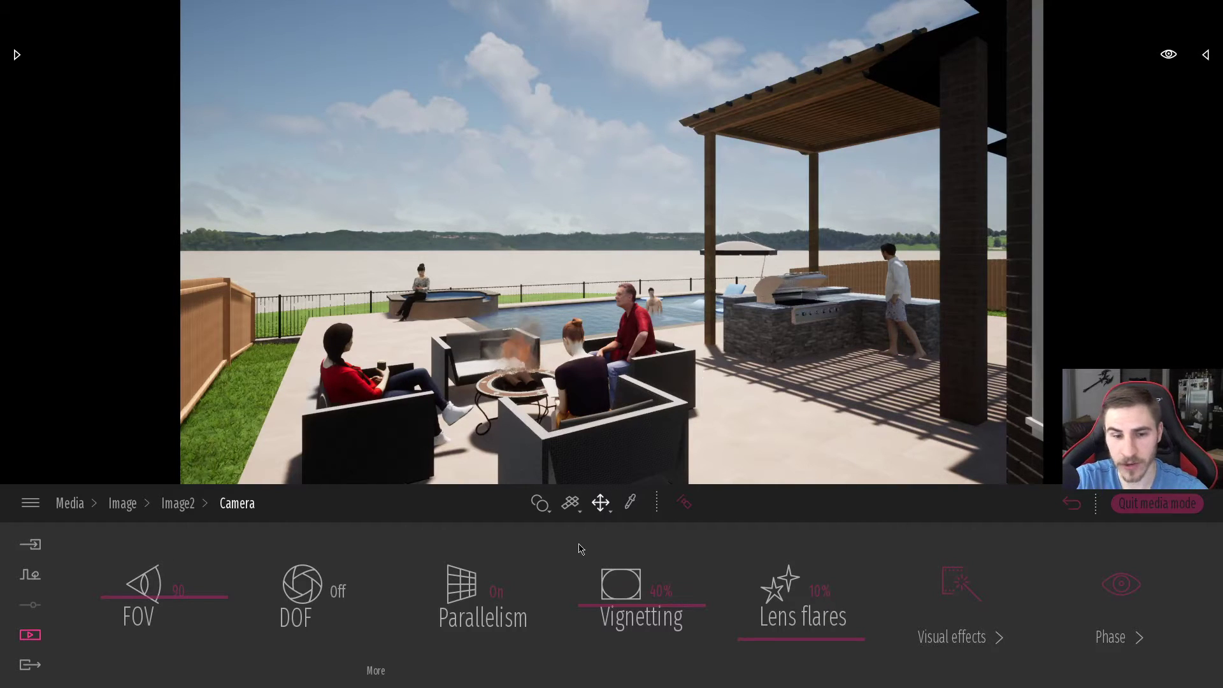
click(491, 619)
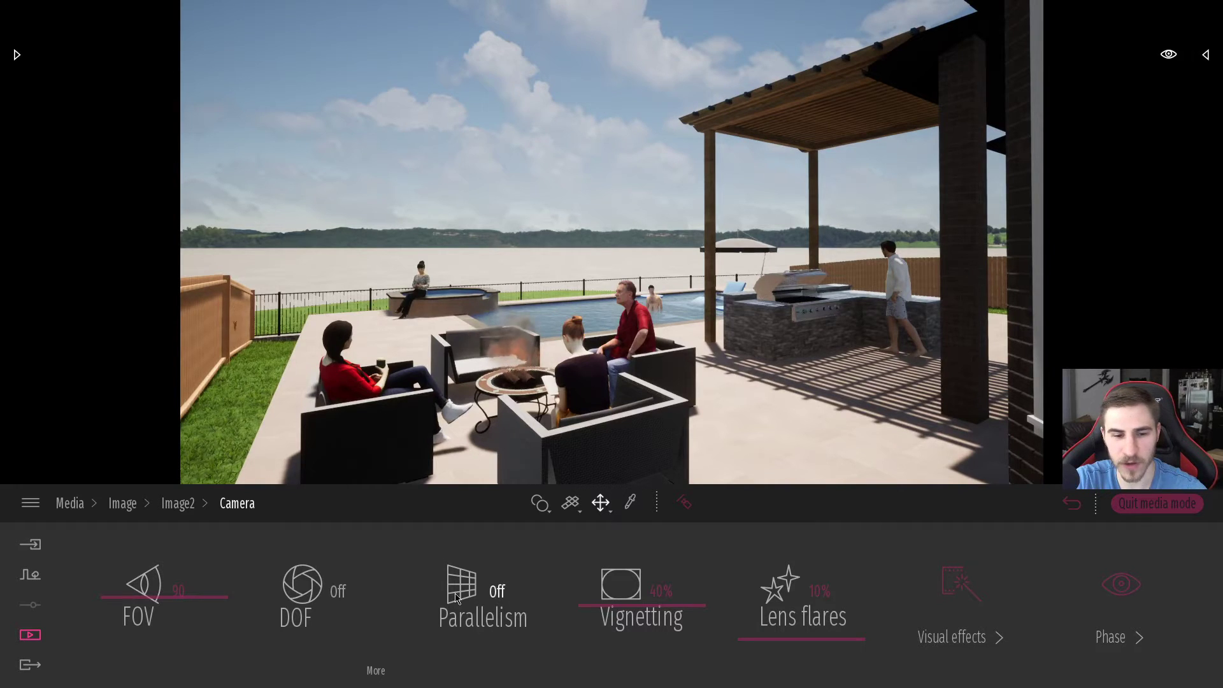
click(502, 612)
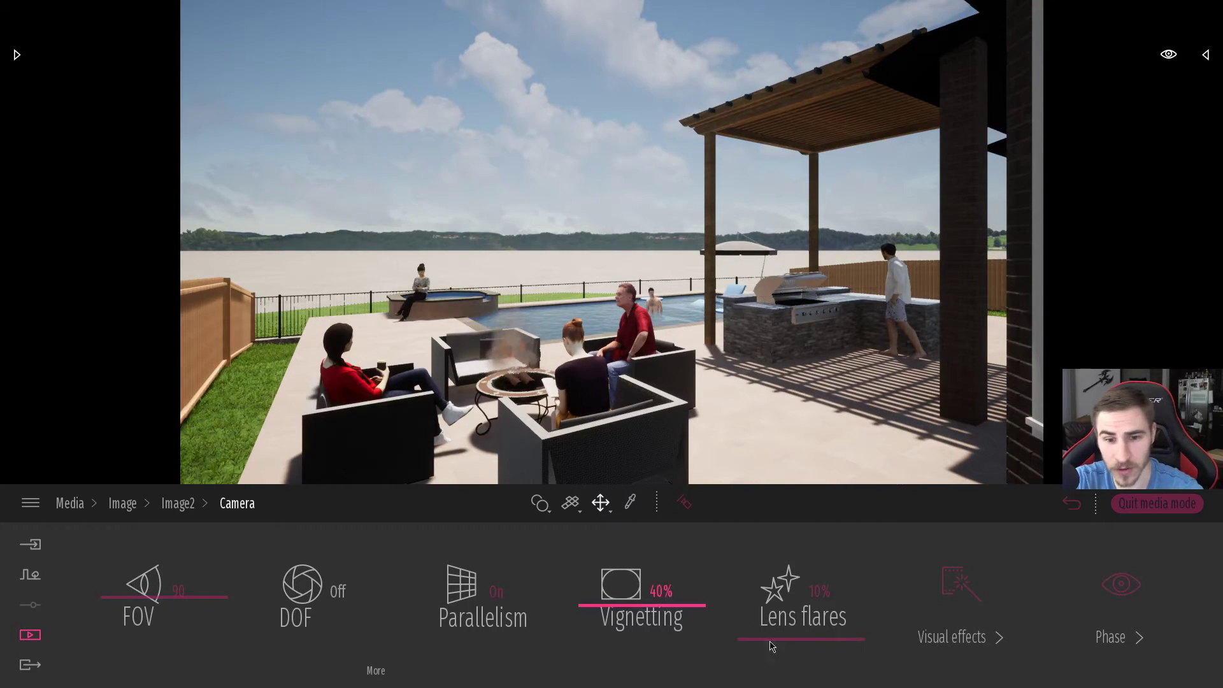
Step: Lower the camera vignetting to exactly 10%
drag(652, 610, 686, 635)
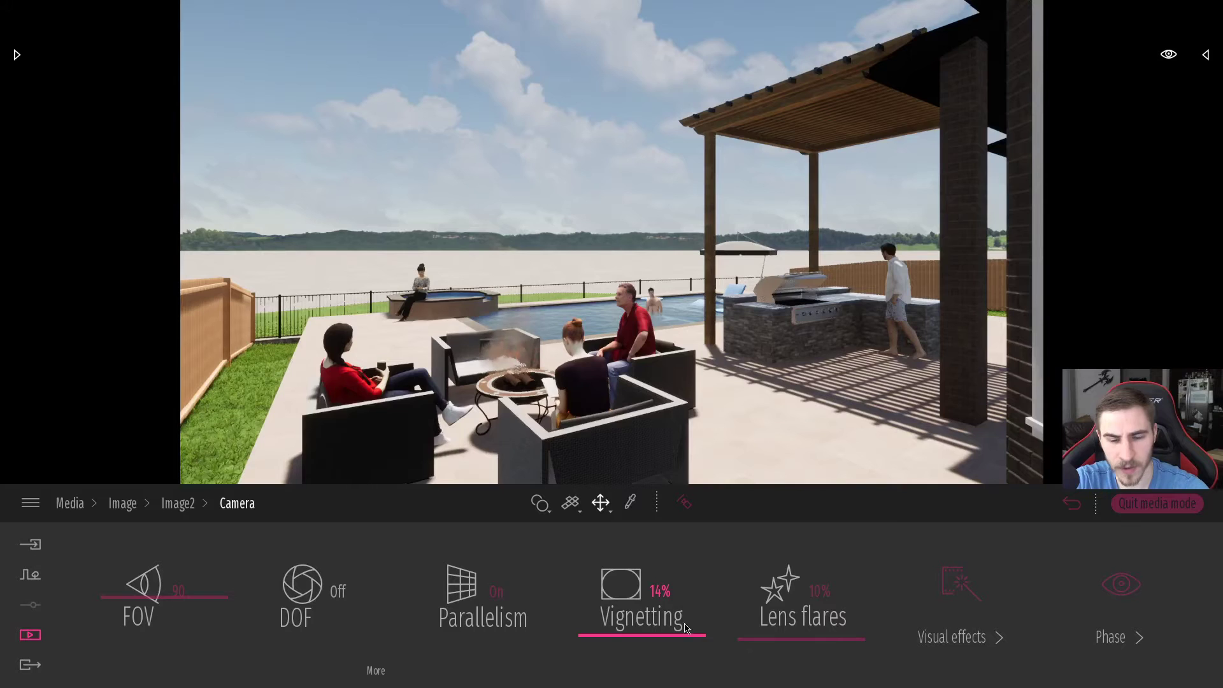
click(666, 587)
text(10)
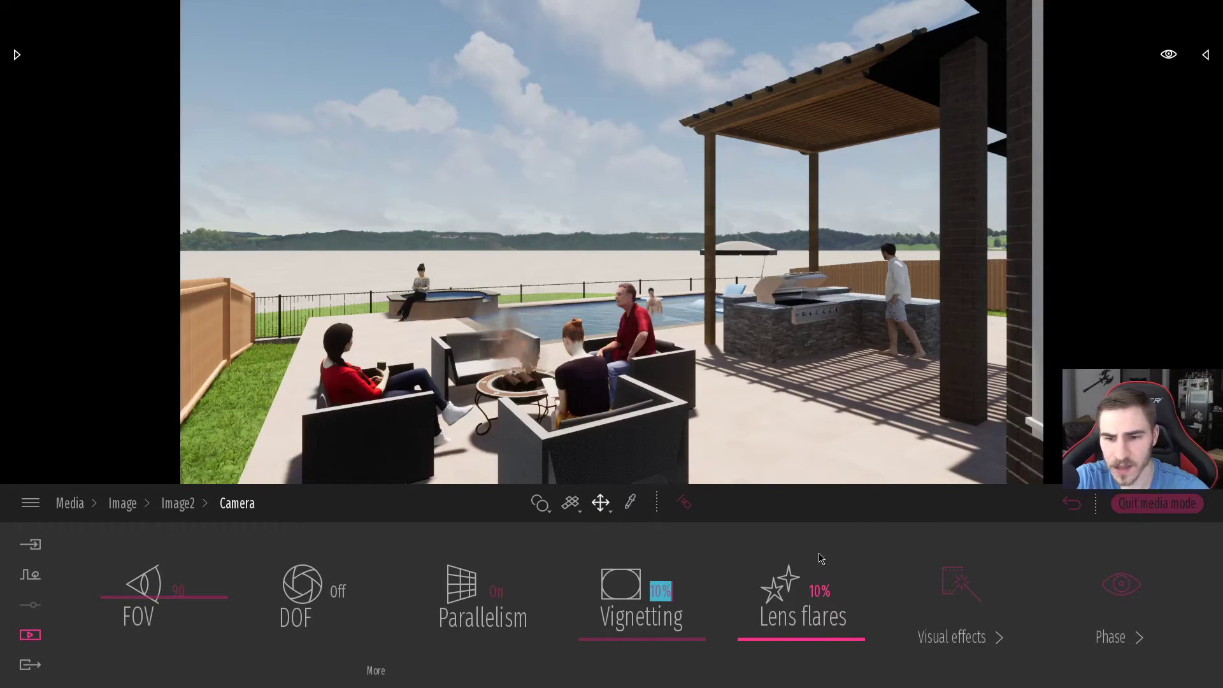
click(975, 637)
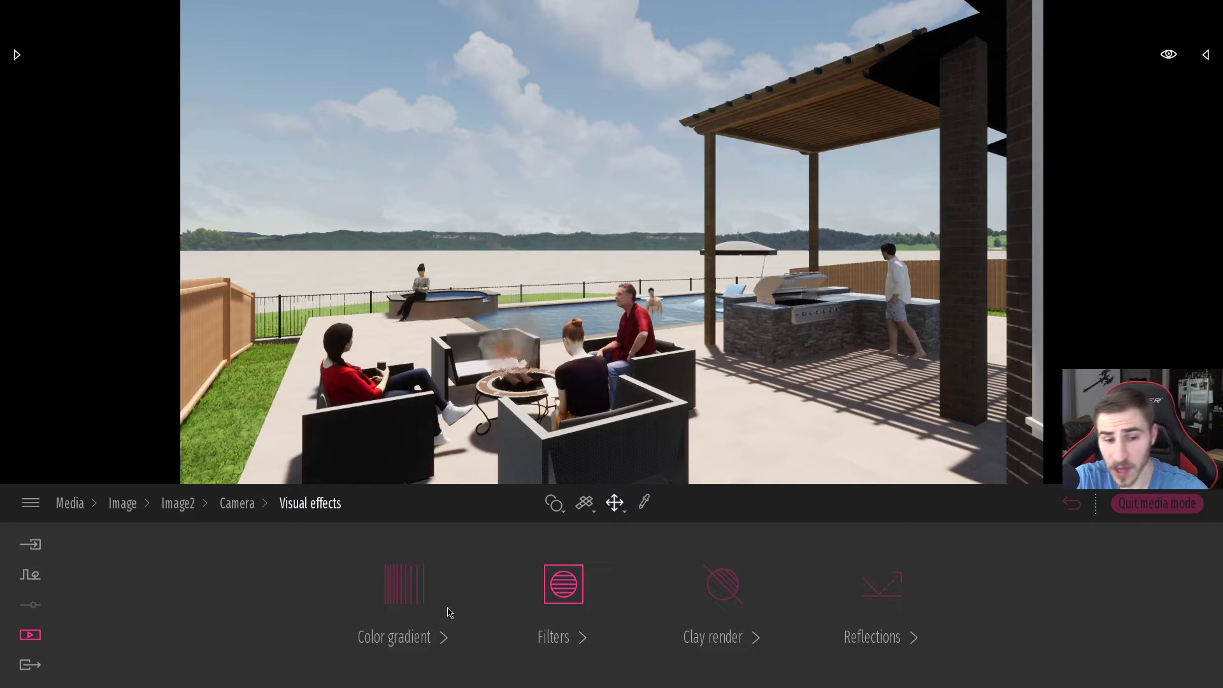
click(418, 612)
drag(611, 597, 649, 610)
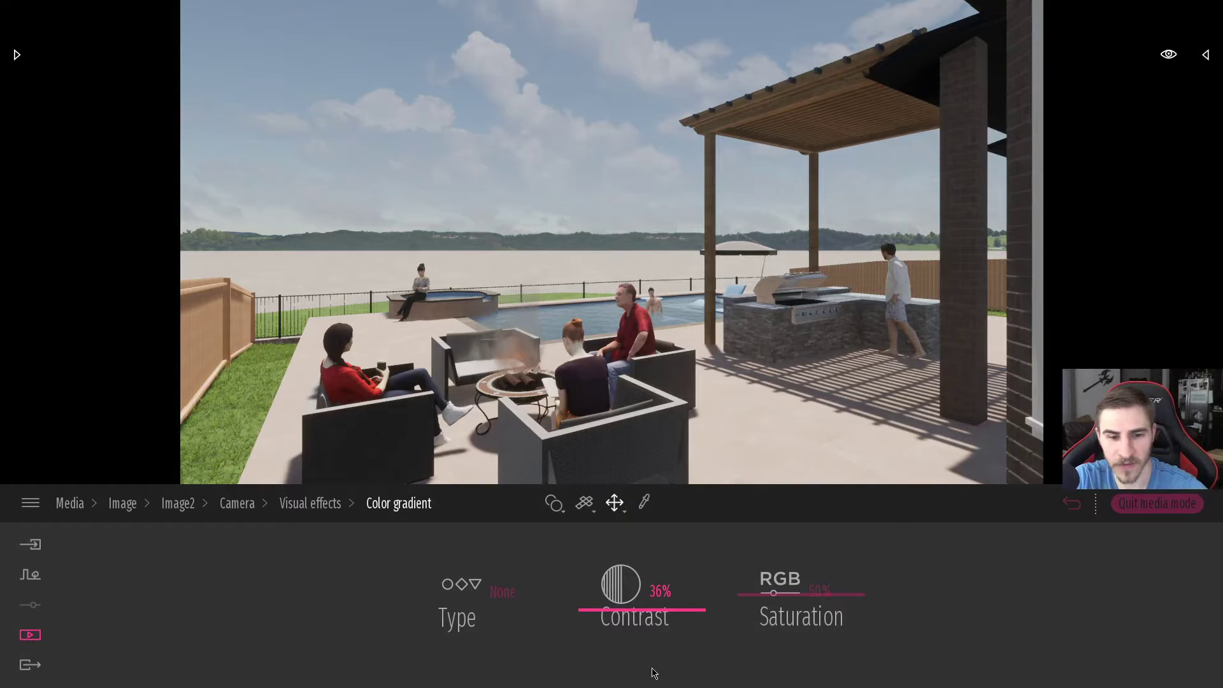
click(621, 568)
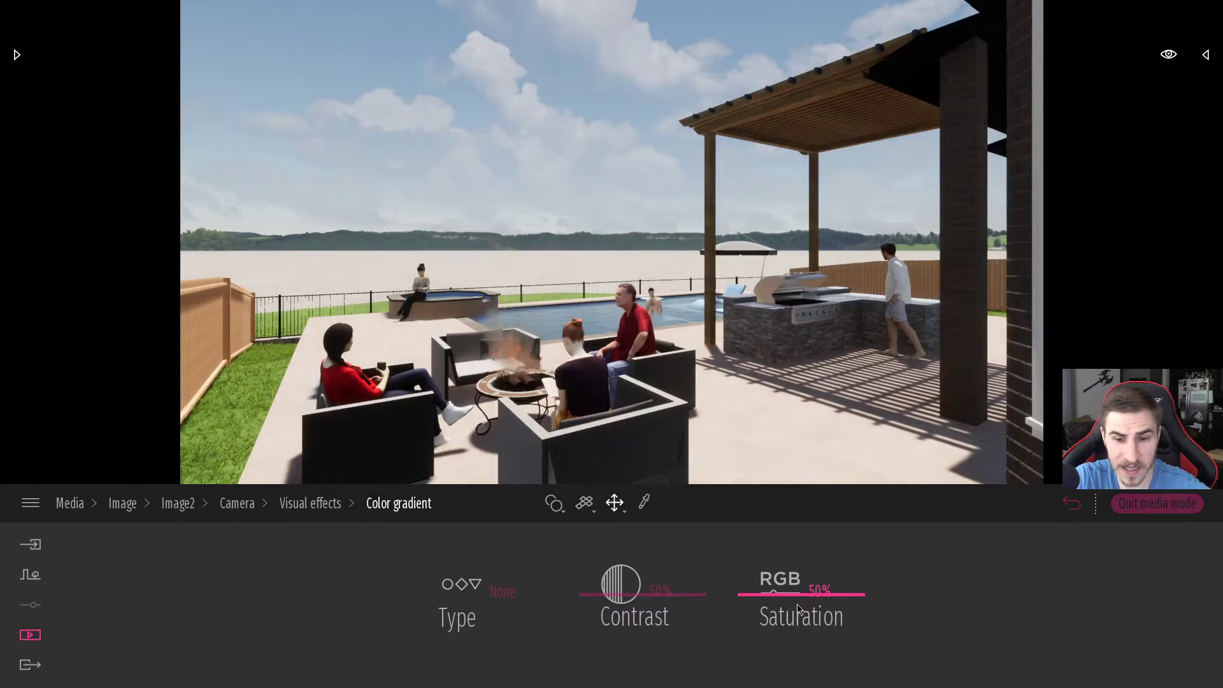
click(818, 591)
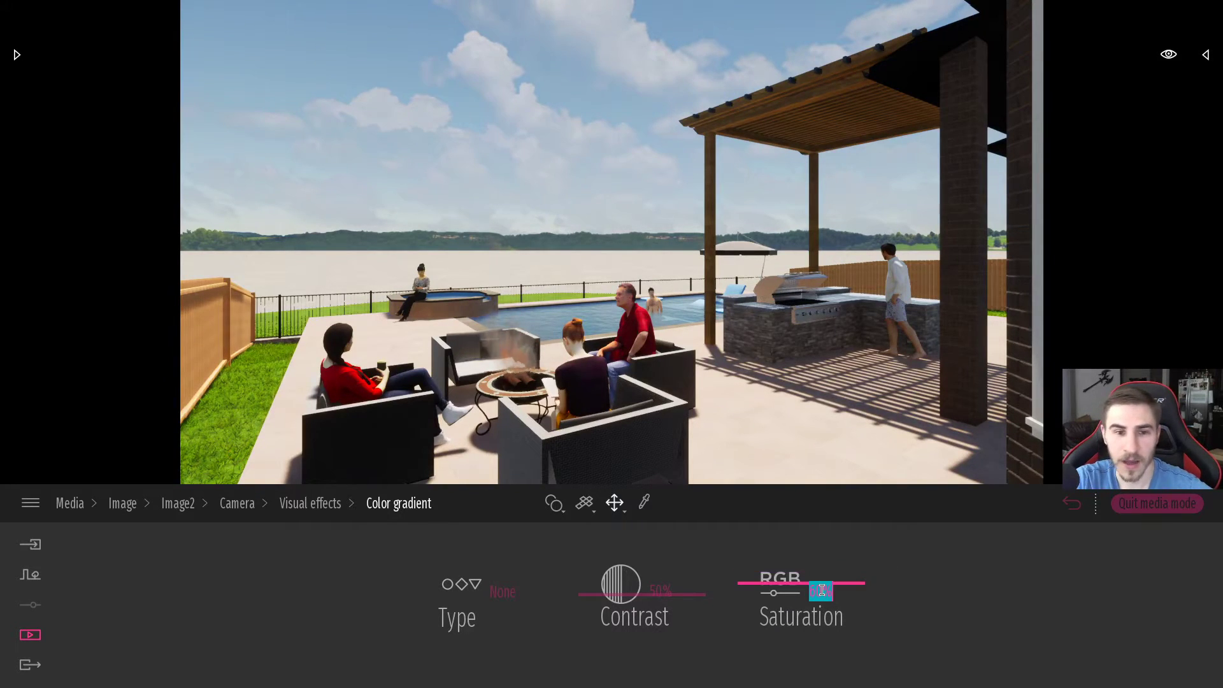
click(310, 504)
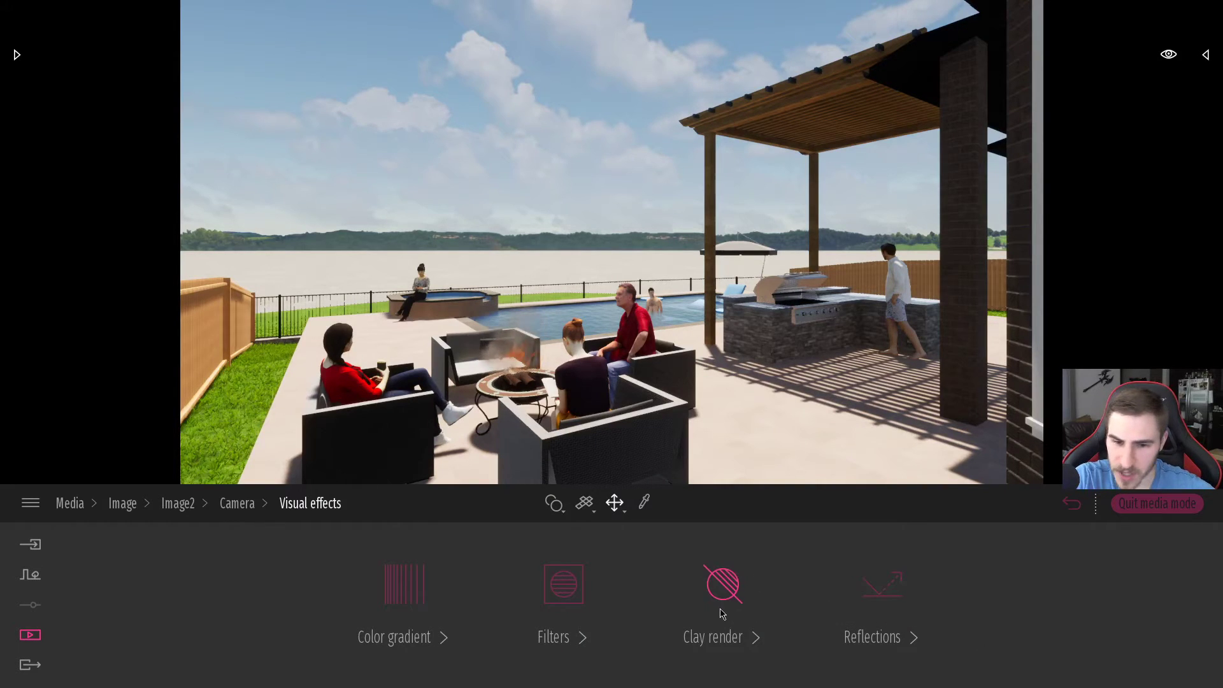
Step: Preview the 8-Bit and Blueprint 2 filters, then leave the filter at None
click(575, 601)
click(638, 604)
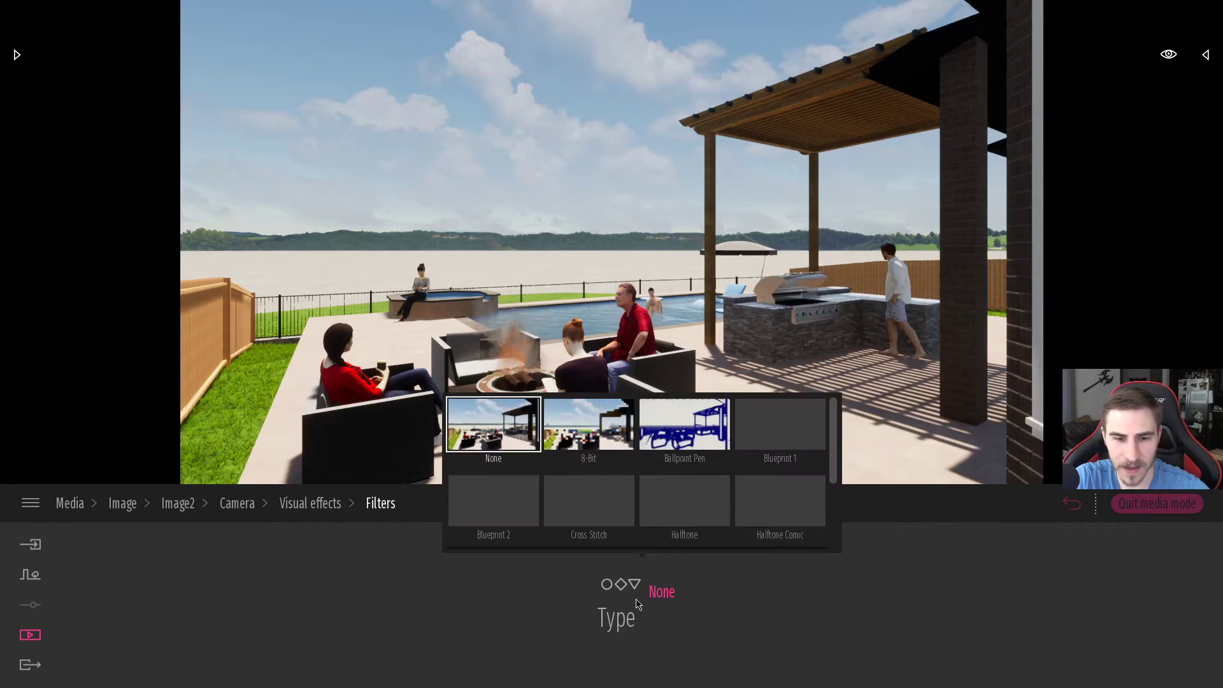
click(584, 449)
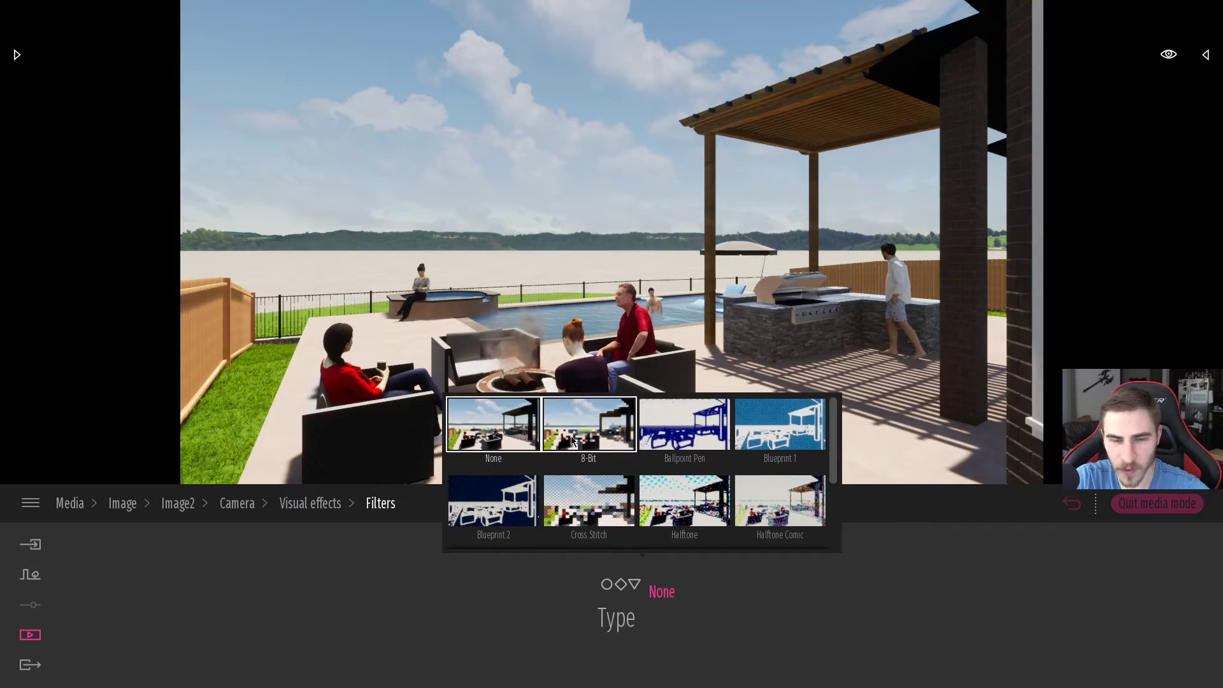
click(507, 439)
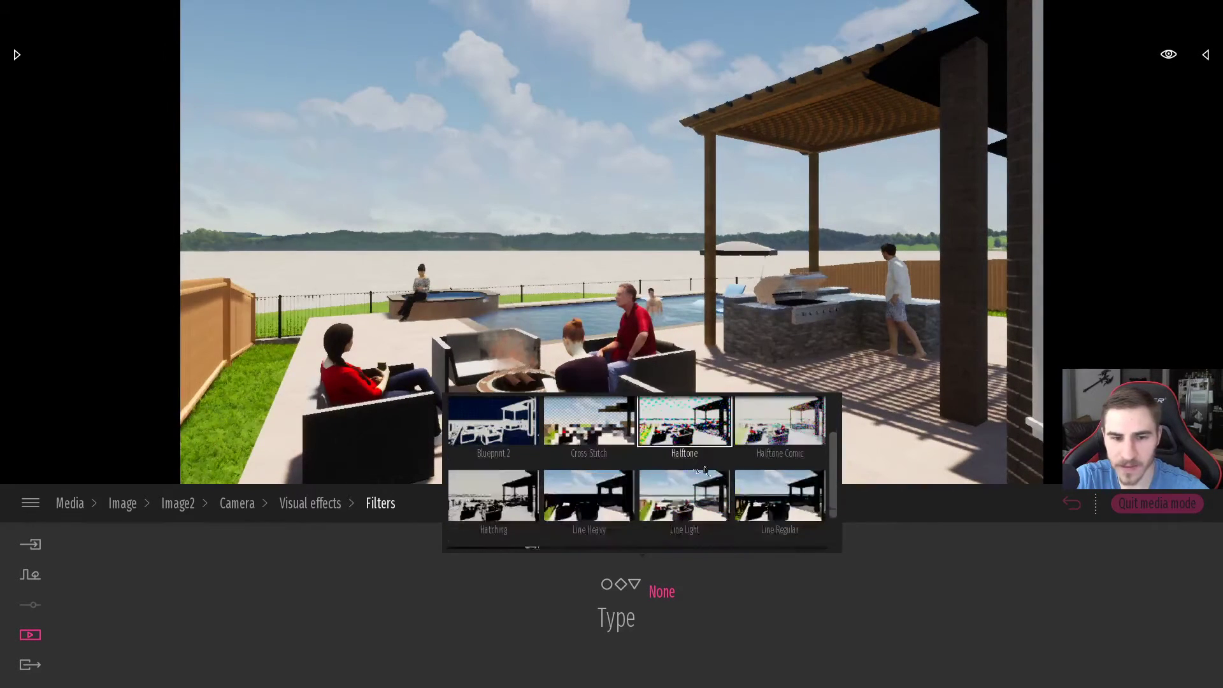
scroll(577, 497, down, 2)
click(497, 421)
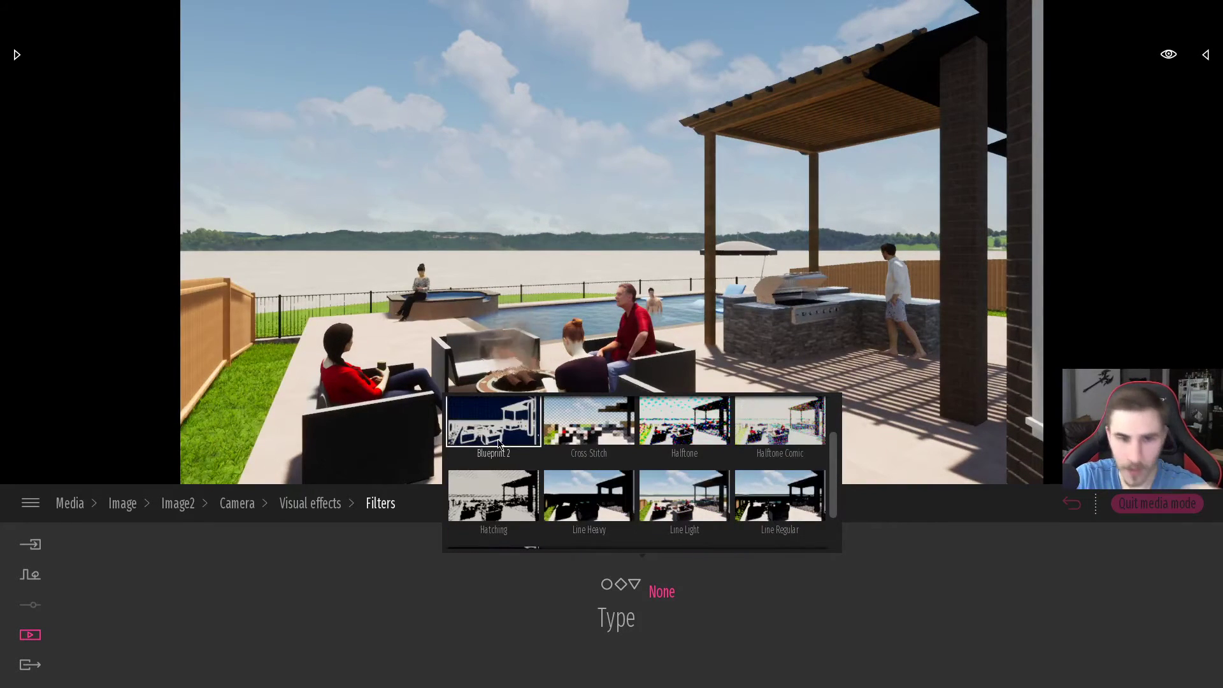
scroll(608, 484, up, 2)
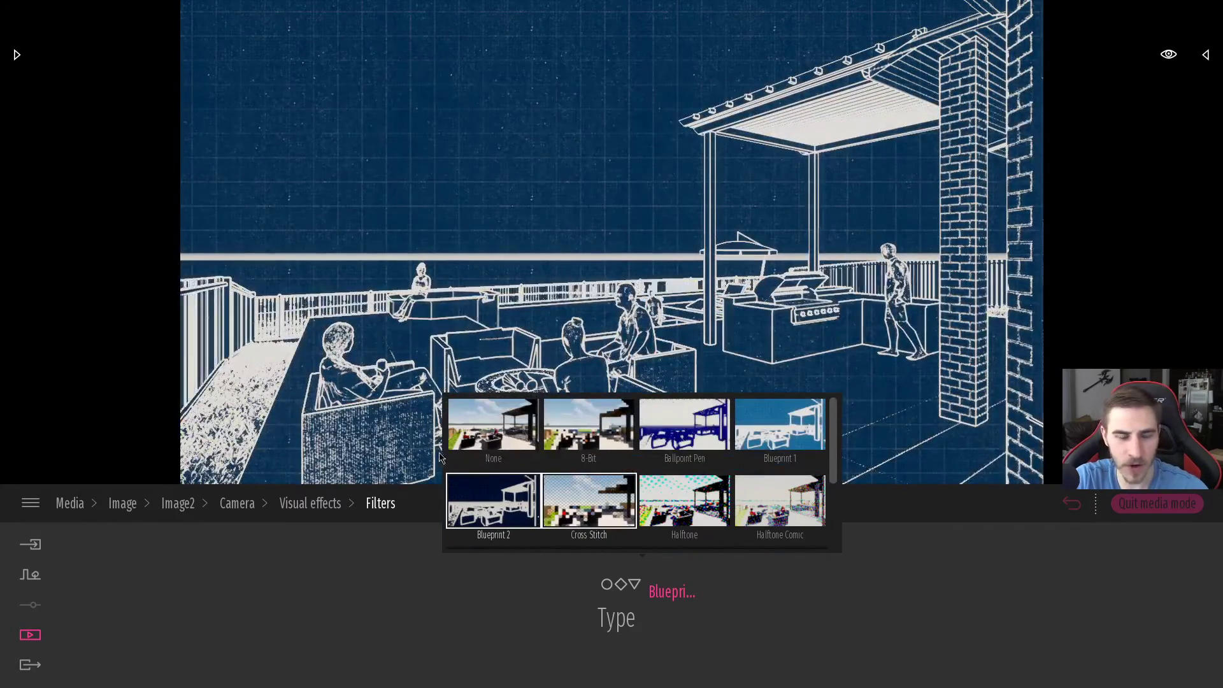
click(493, 423)
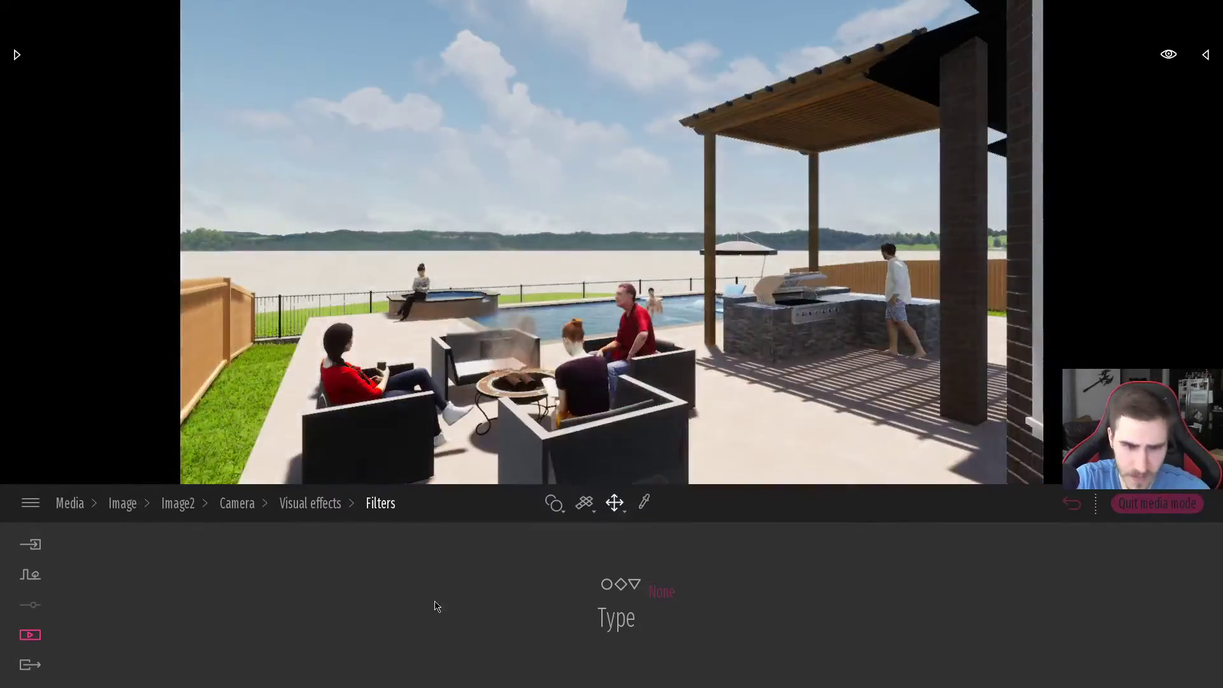
click(322, 504)
click(256, 504)
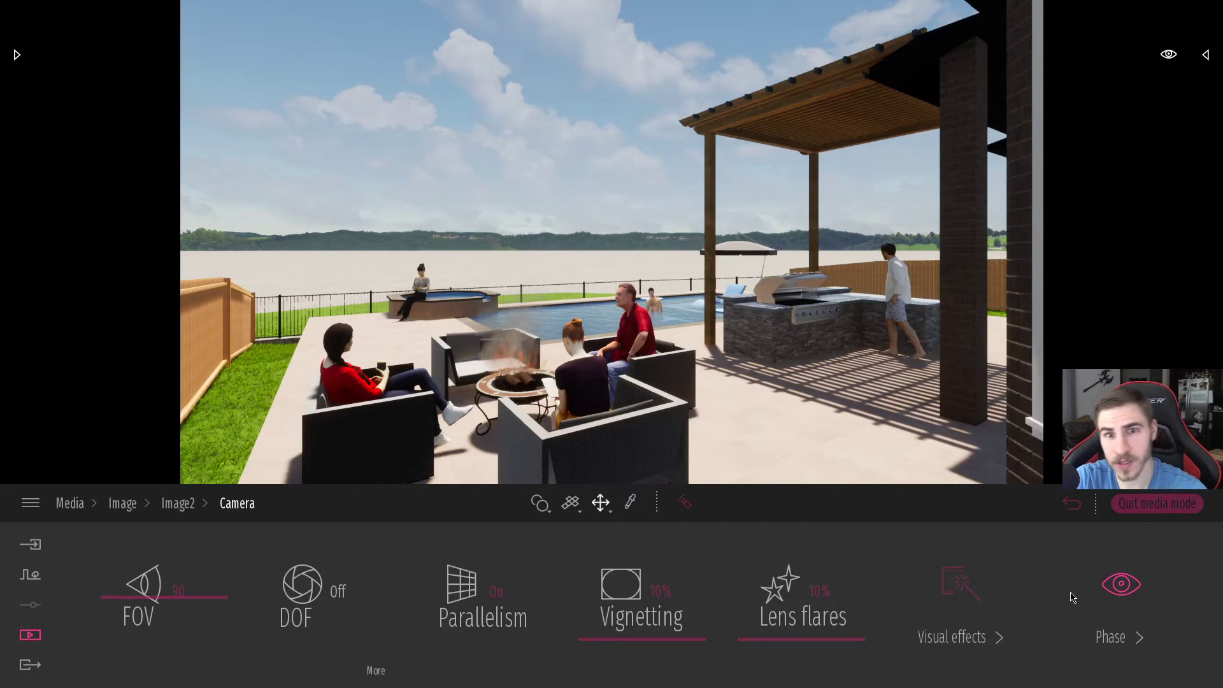
Step: Set Image2's lighting time of day to about 6:50 in June, then return to the image list
click(178, 505)
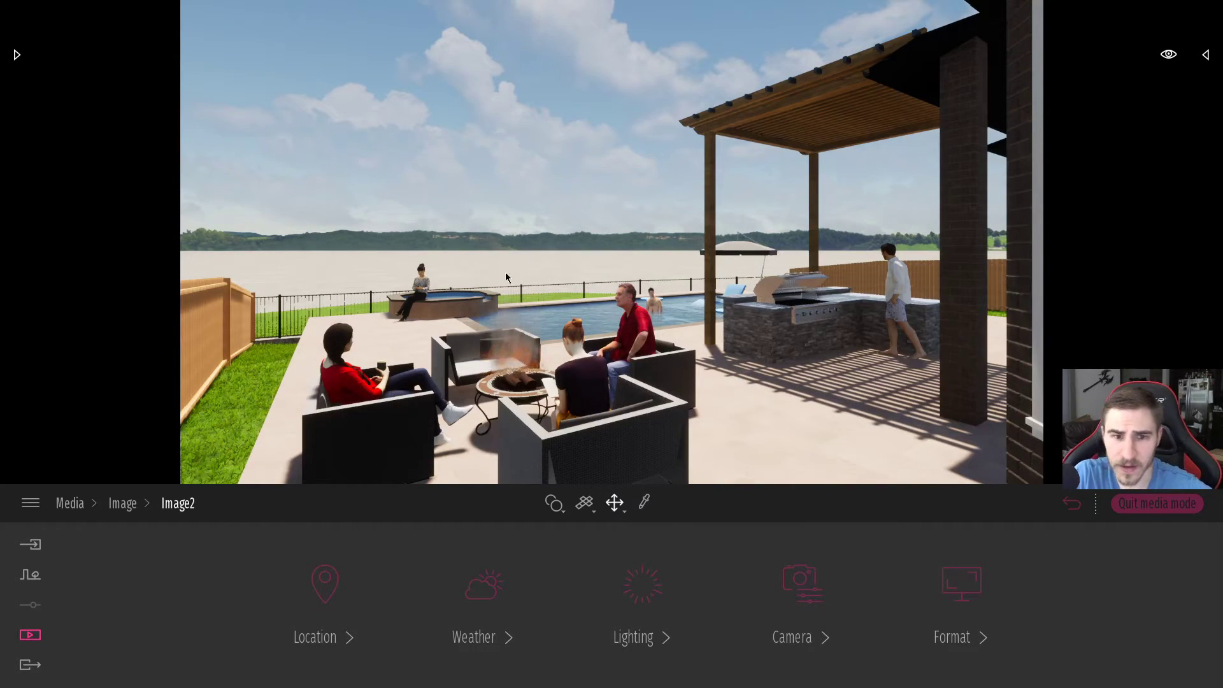
click(122, 503)
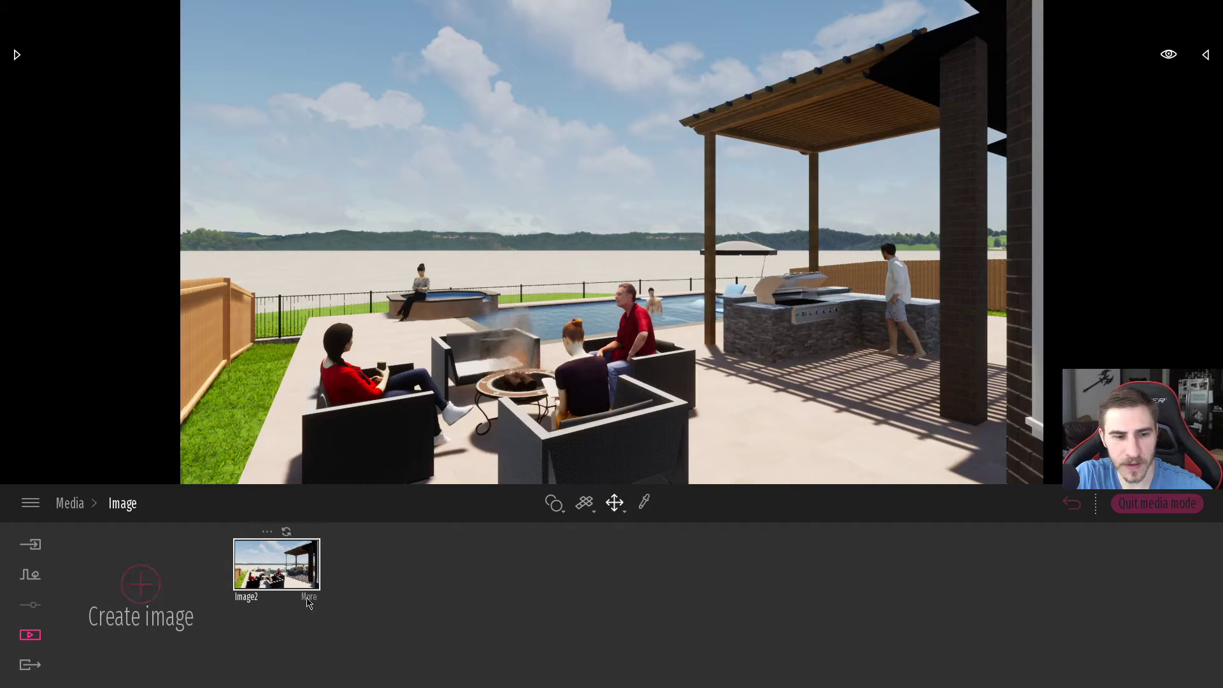
click(320, 602)
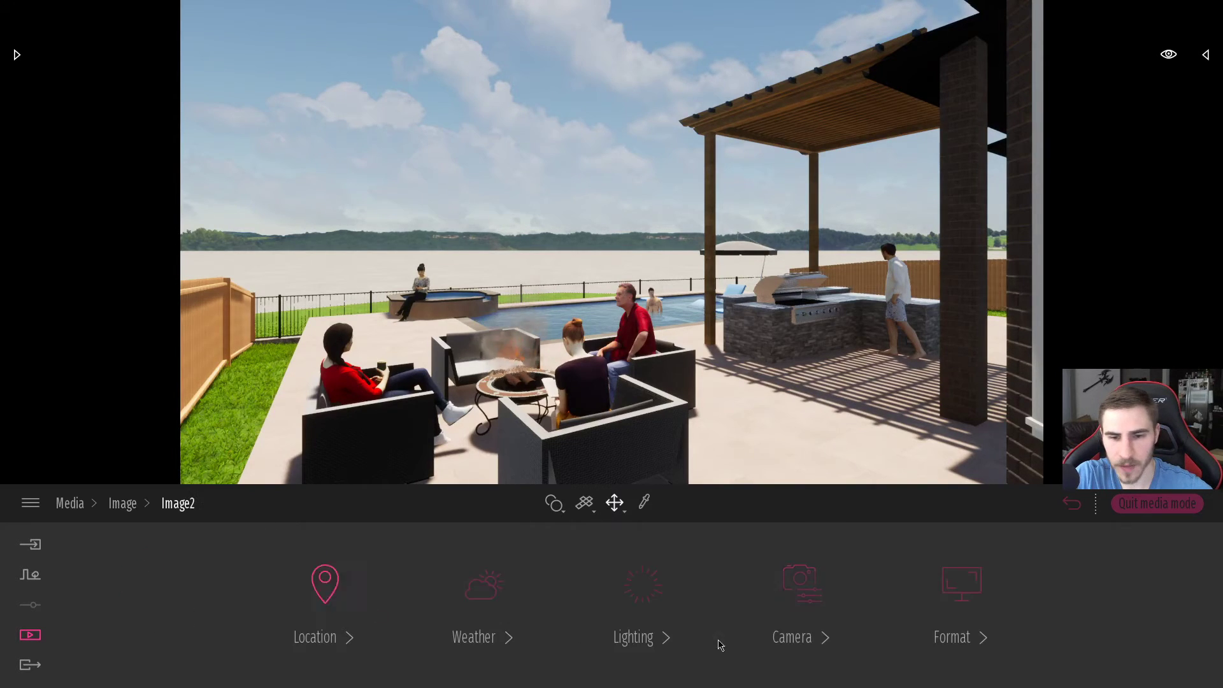
click(658, 631)
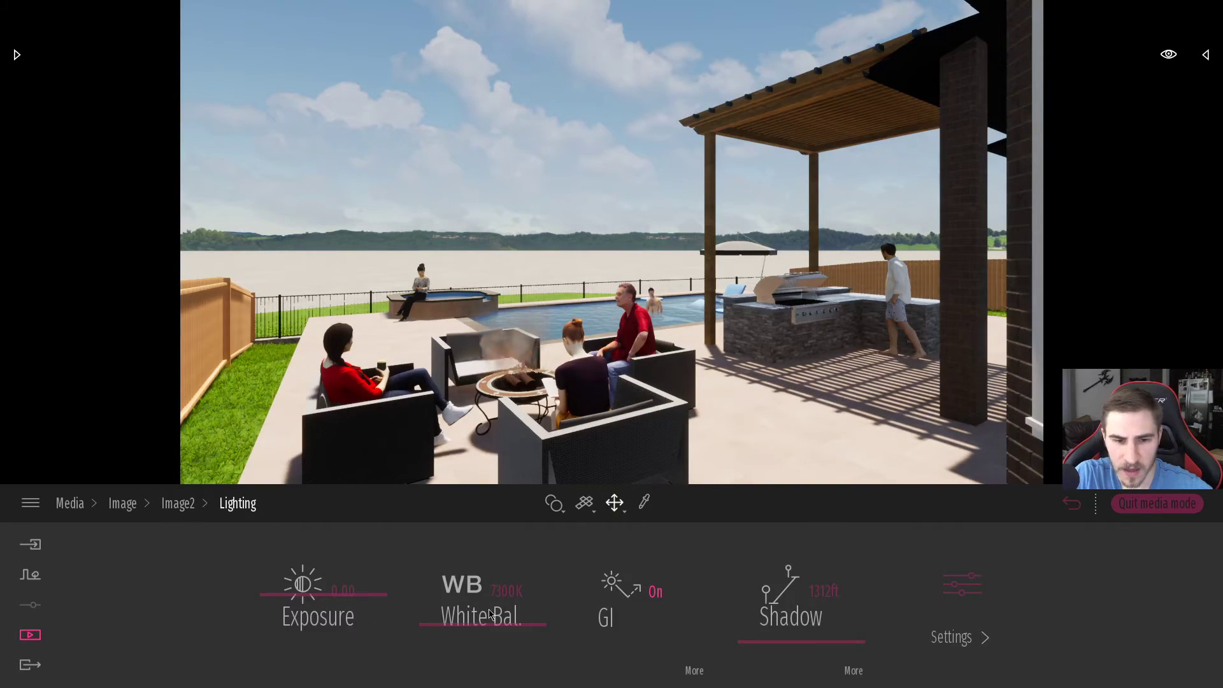
click(961, 633)
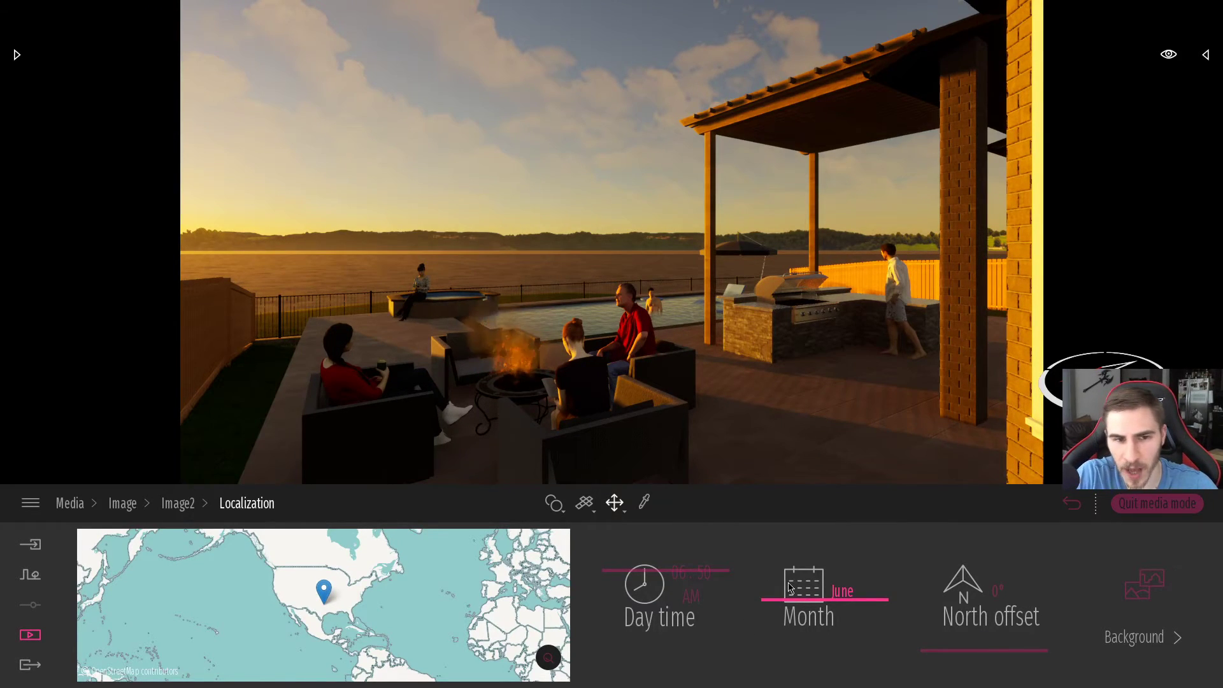
click(179, 504)
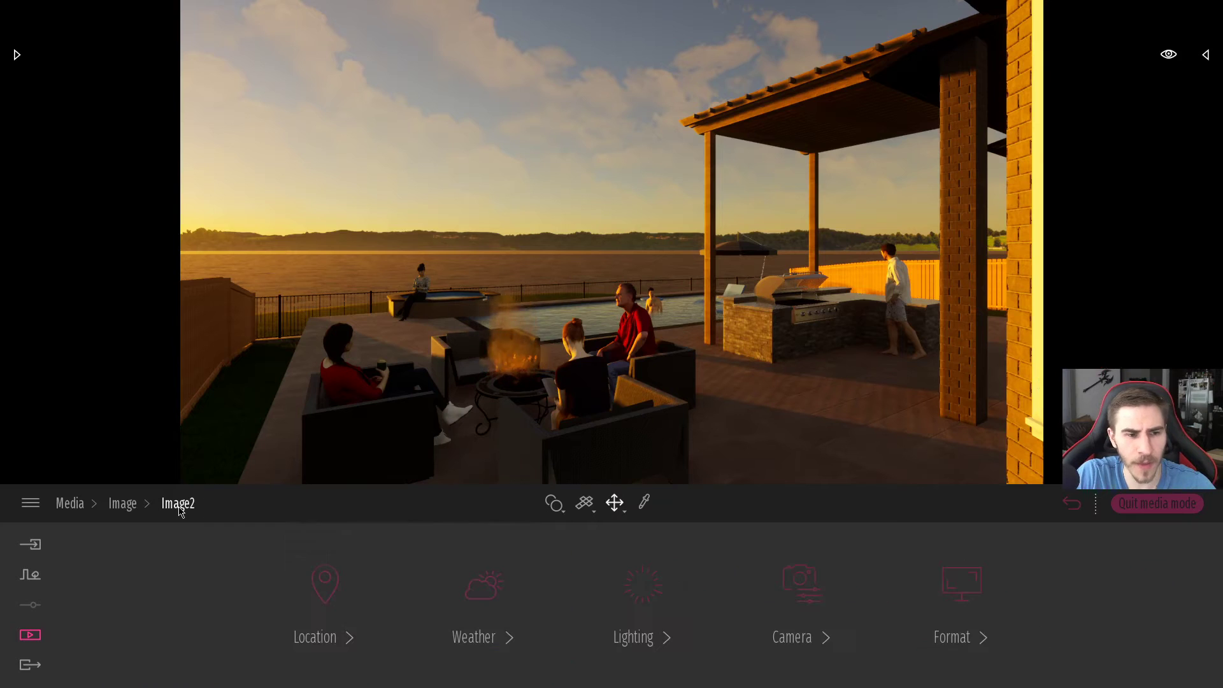
click(125, 503)
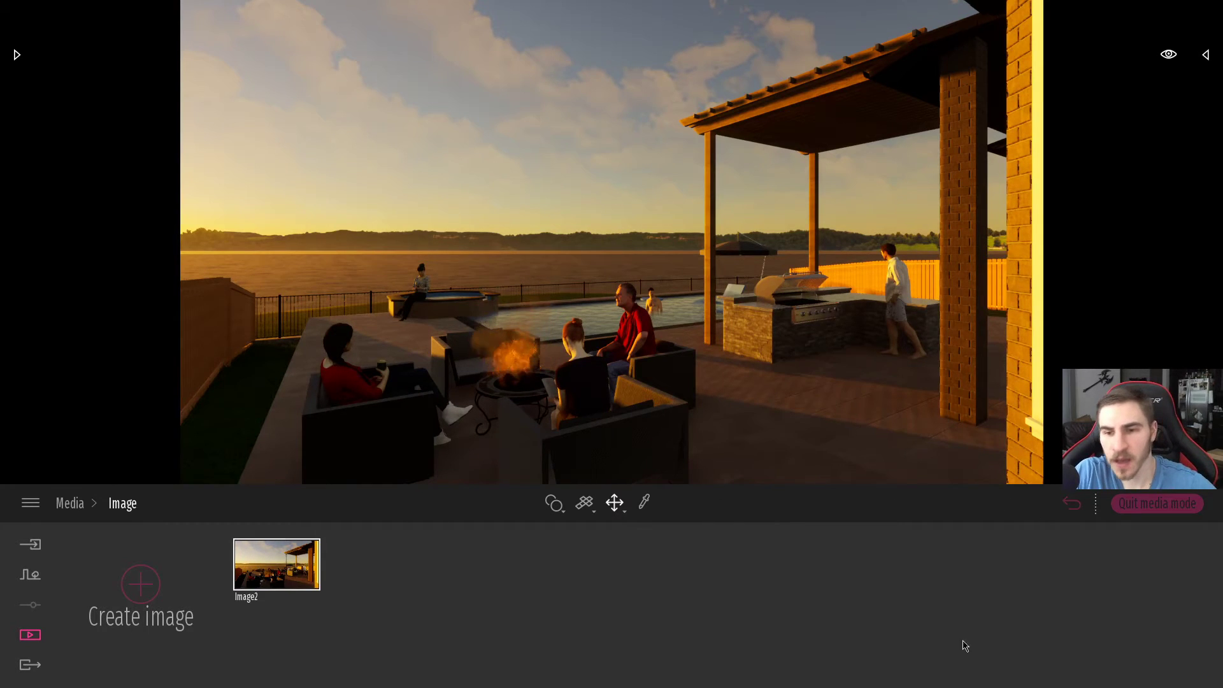
Step: Leave media mode and swing the view up toward the hot tub and lake
click(1129, 505)
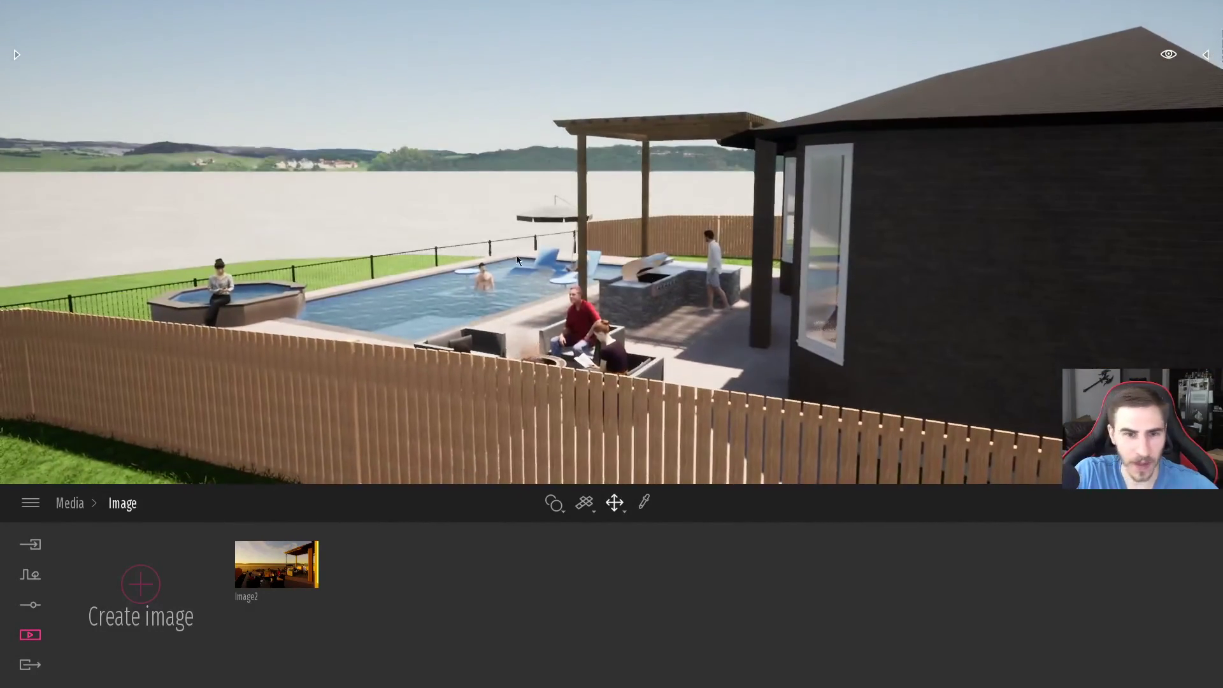
right_drag(589, 258, 590, 229)
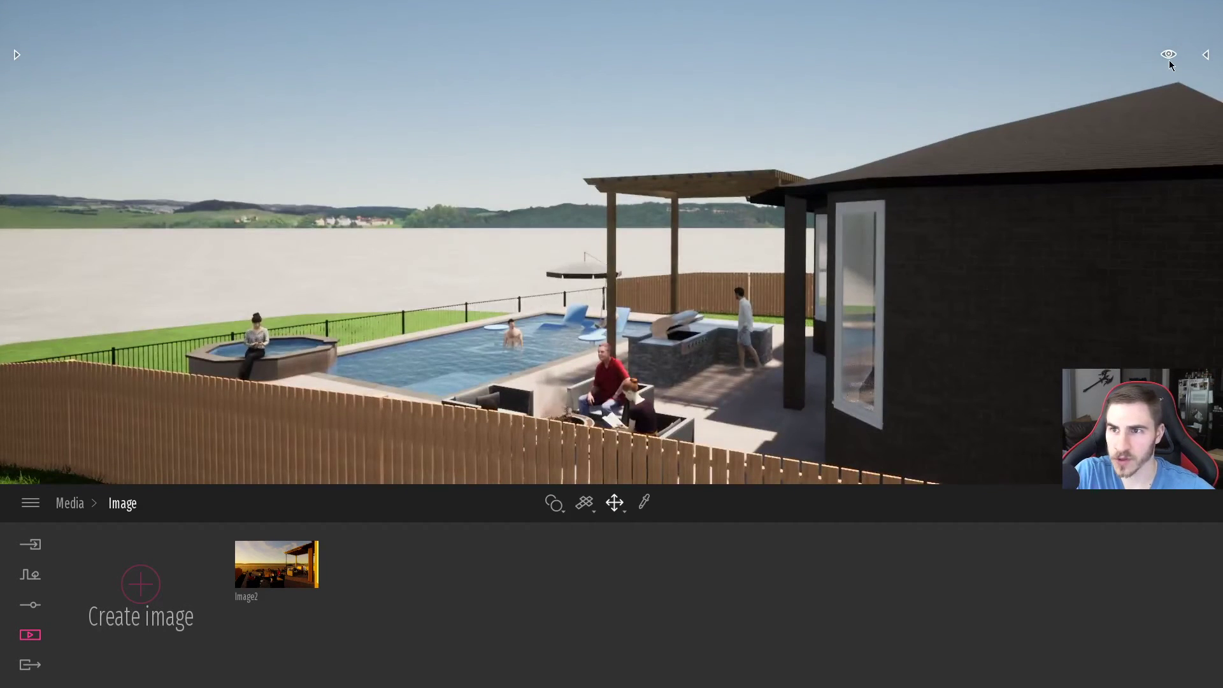
click(1168, 55)
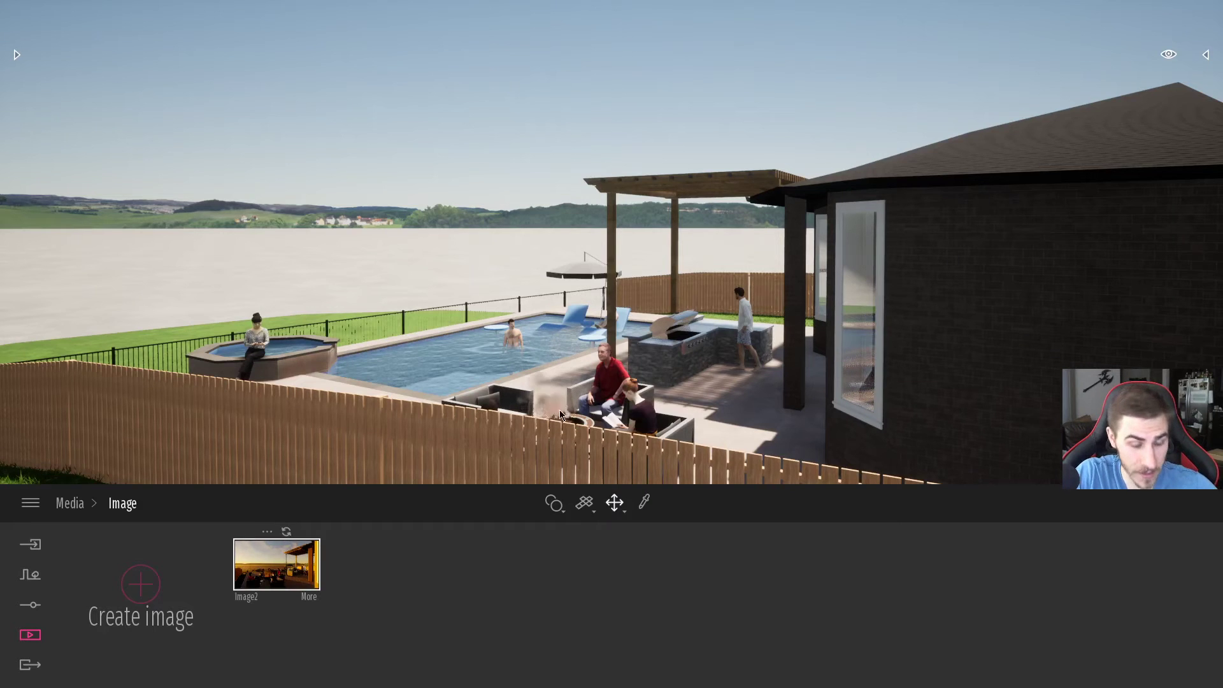
right_drag(507, 446, 513, 373)
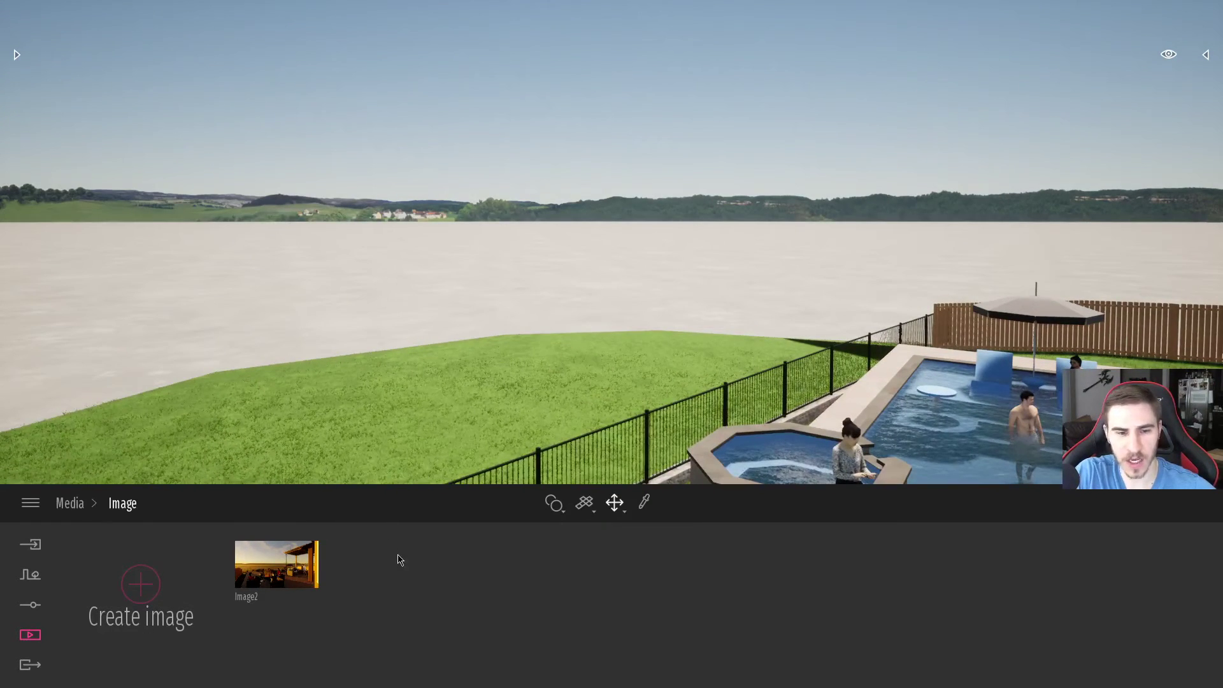
Step: Pick the lawn's Grass 1 material, apply it to the bare distant ground, then open Media
click(644, 502)
click(472, 354)
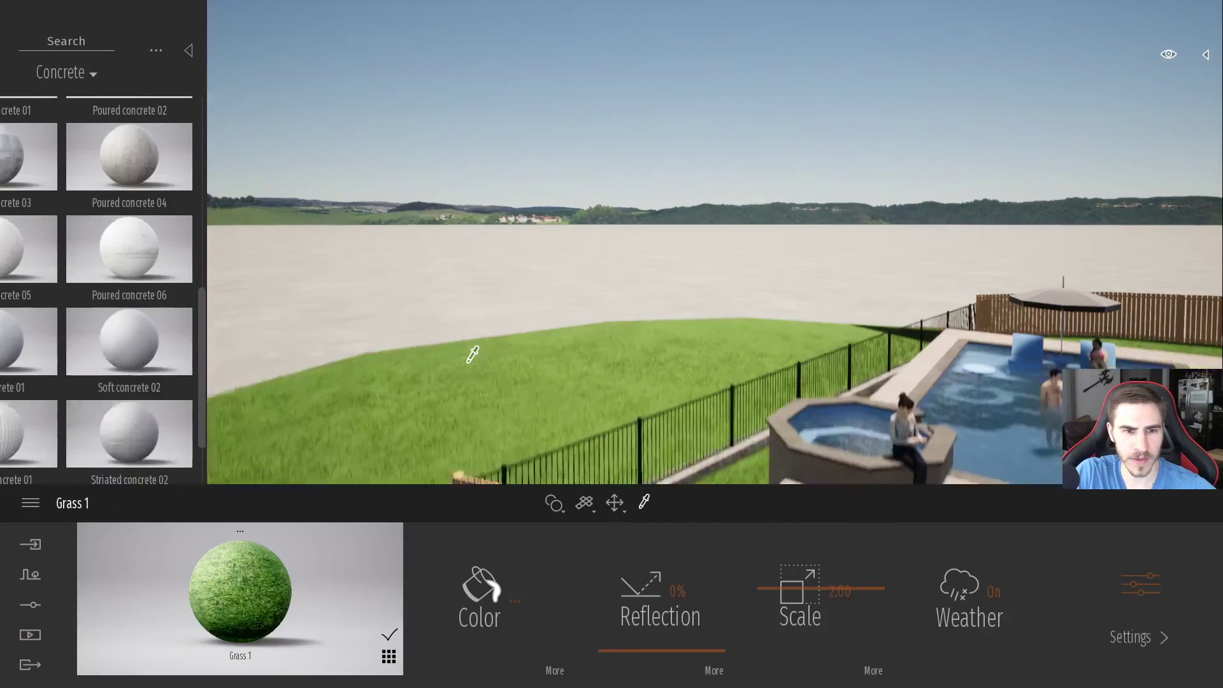
drag(330, 598, 446, 305)
mouse_move(212, 130)
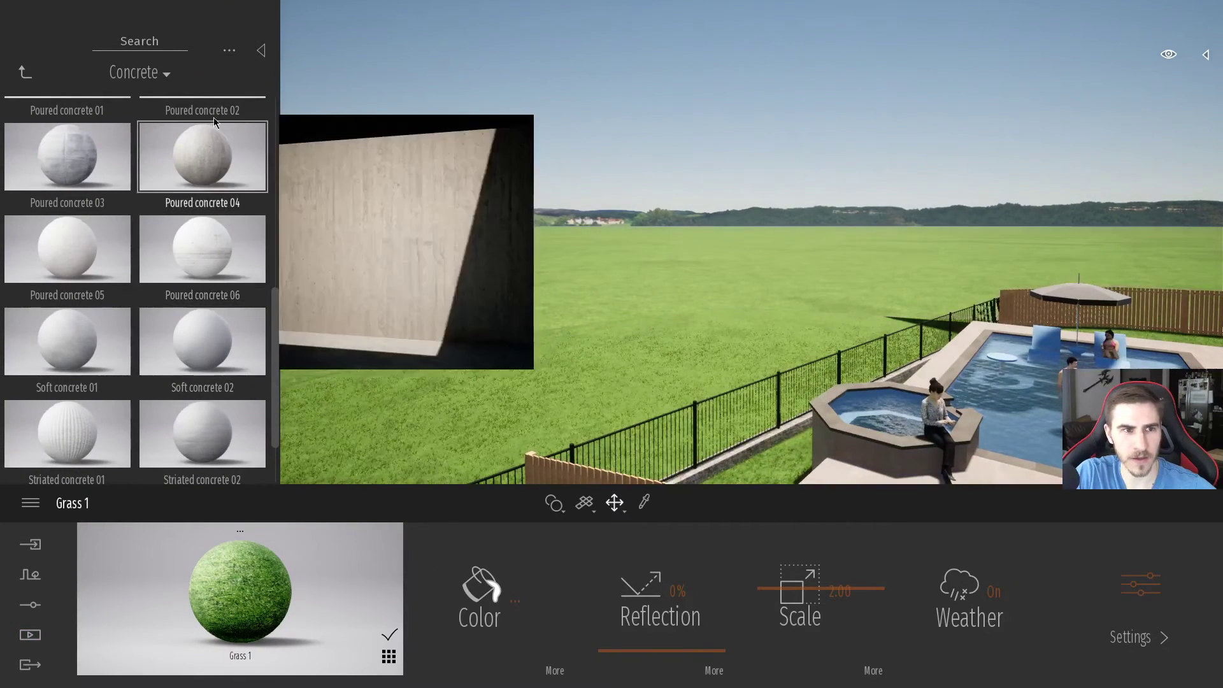
click(261, 50)
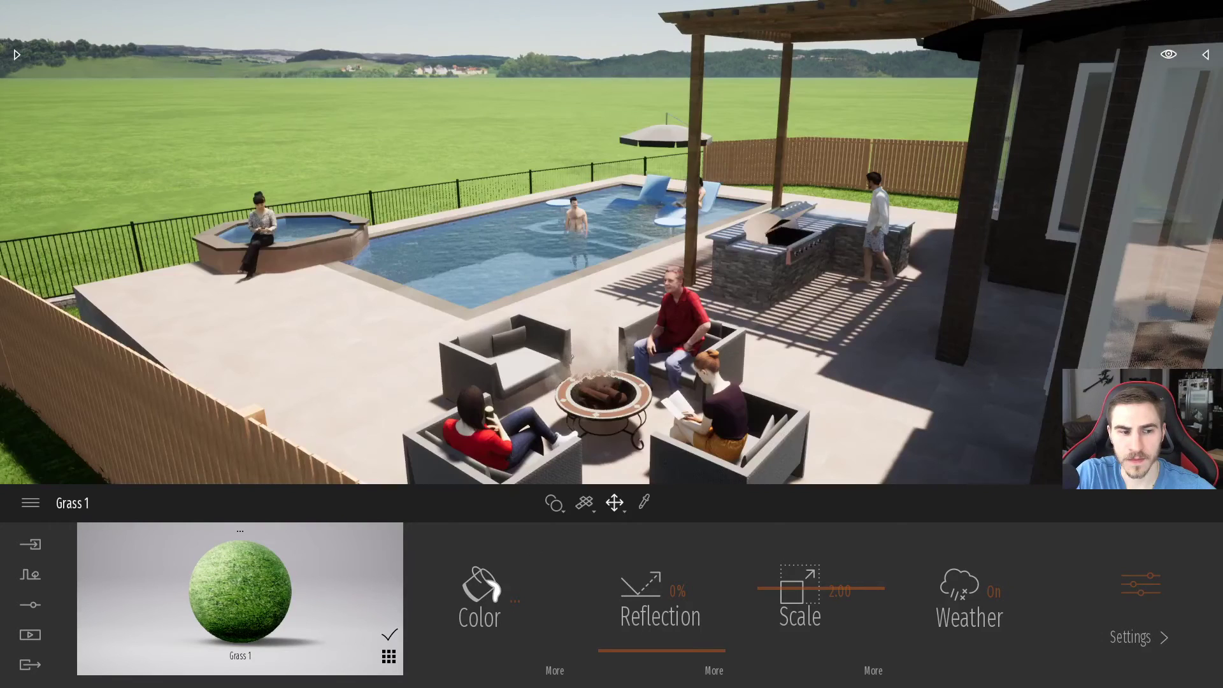
click(30, 634)
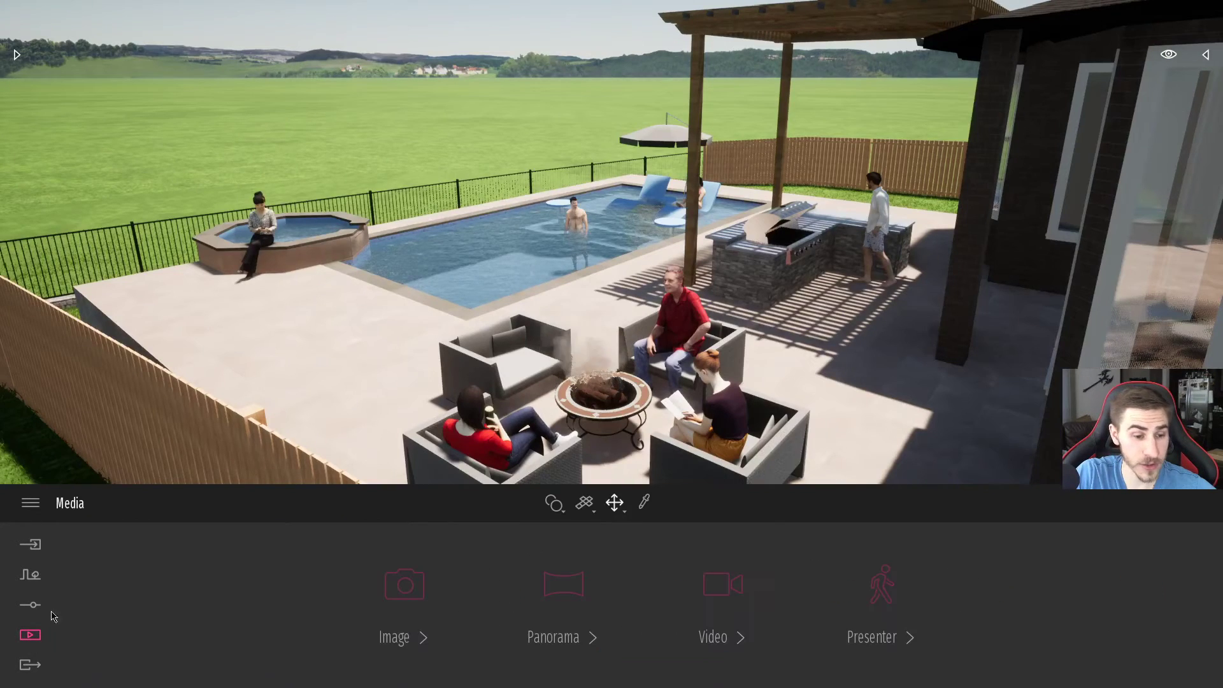
Step: Jump to the Image2 sunset camera view and bring up the Export section
click(408, 601)
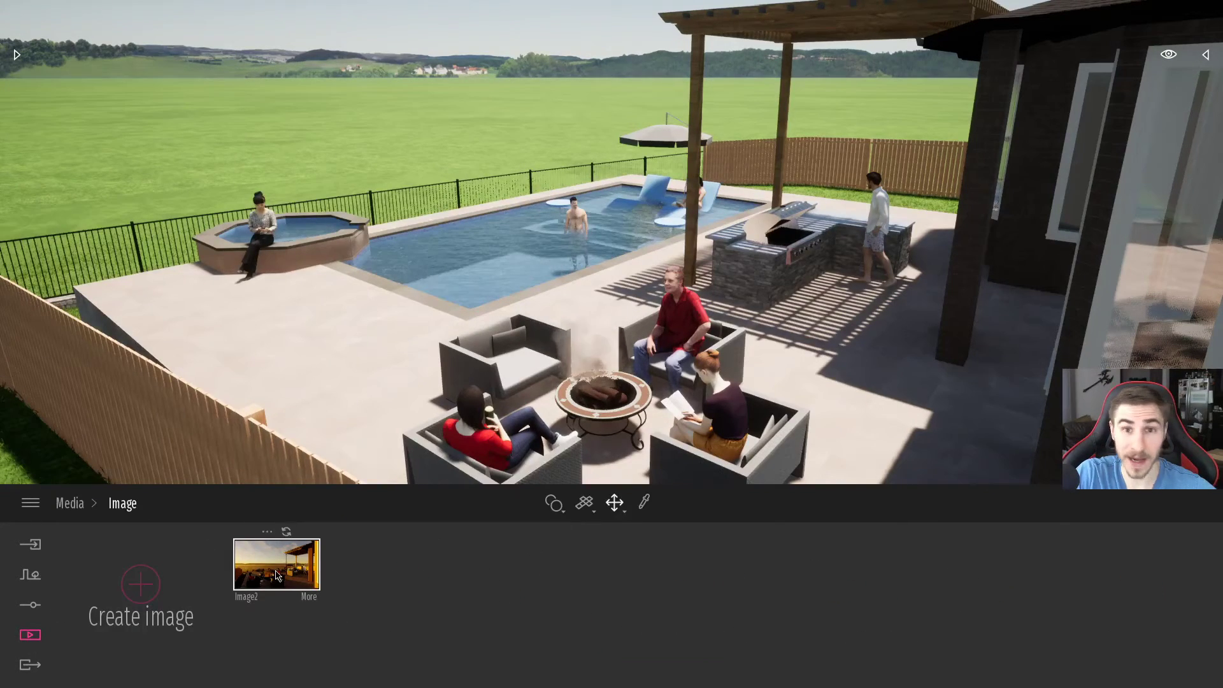
click(276, 575)
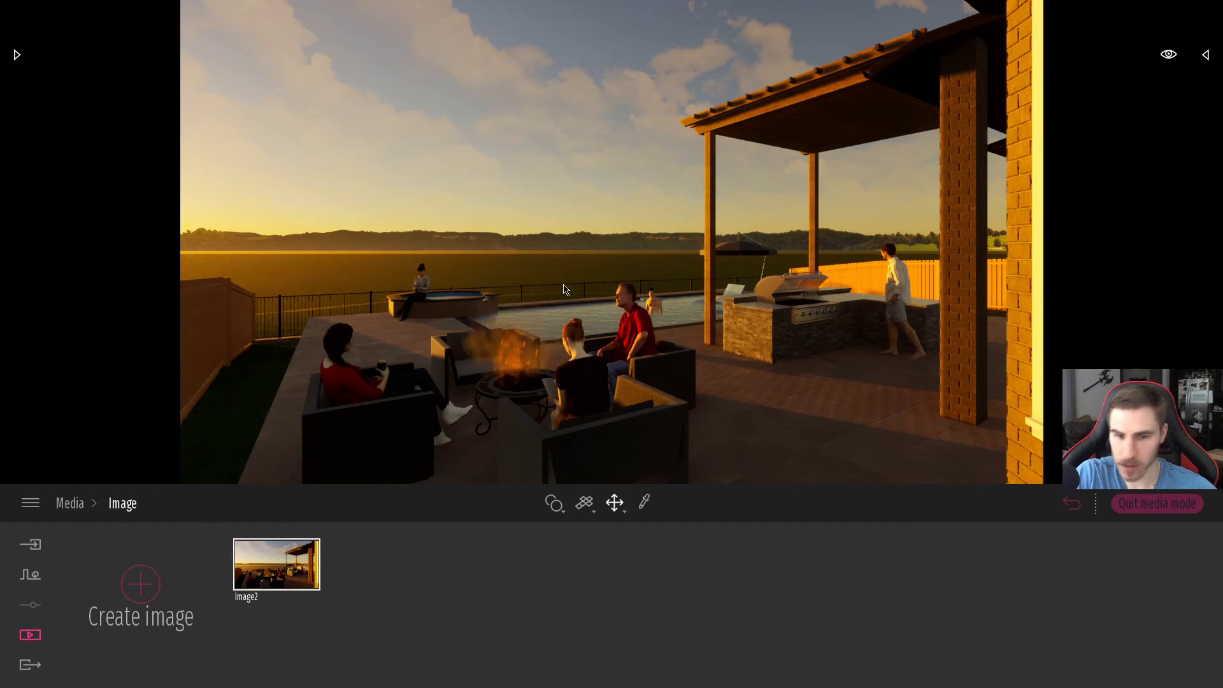
mouse_move(264, 570)
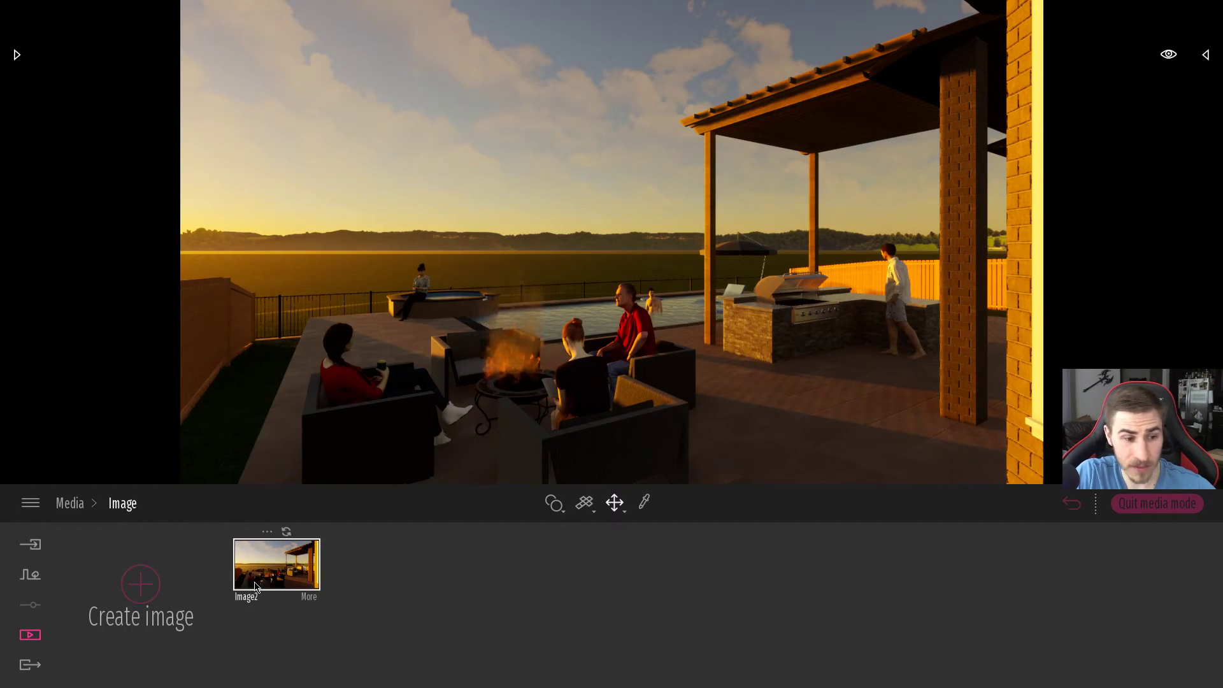
click(32, 665)
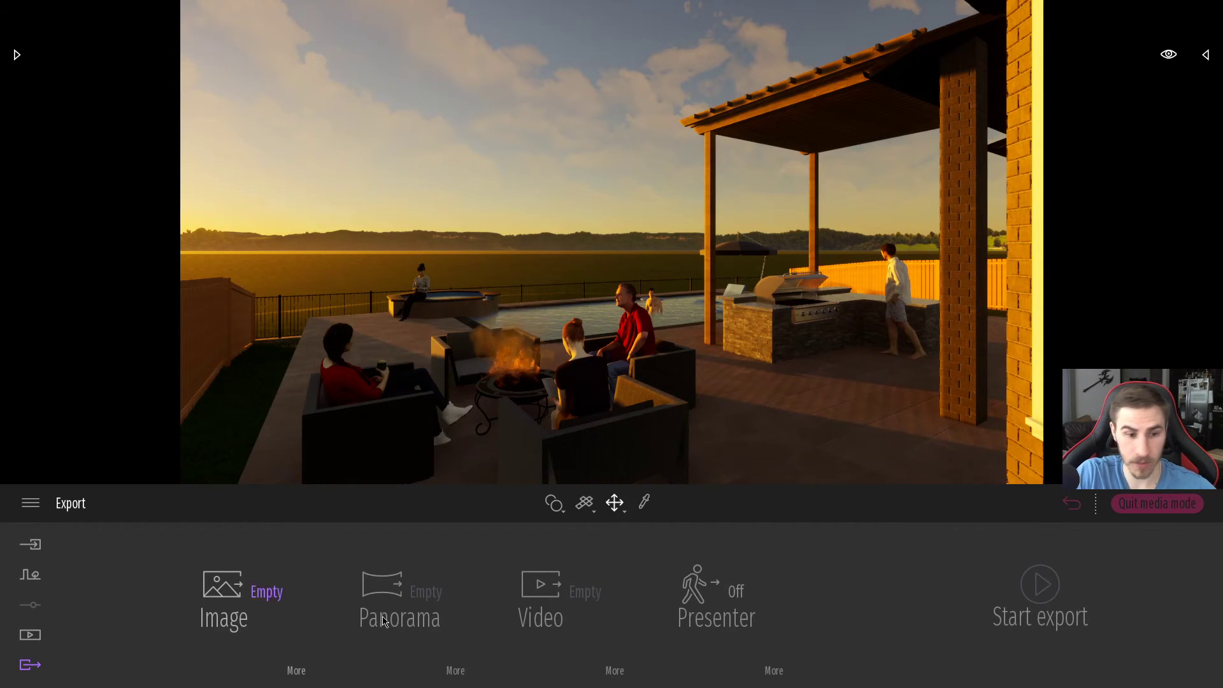
Step: Select Image2 in the Image export slot and export it to the Desktop folder
click(255, 594)
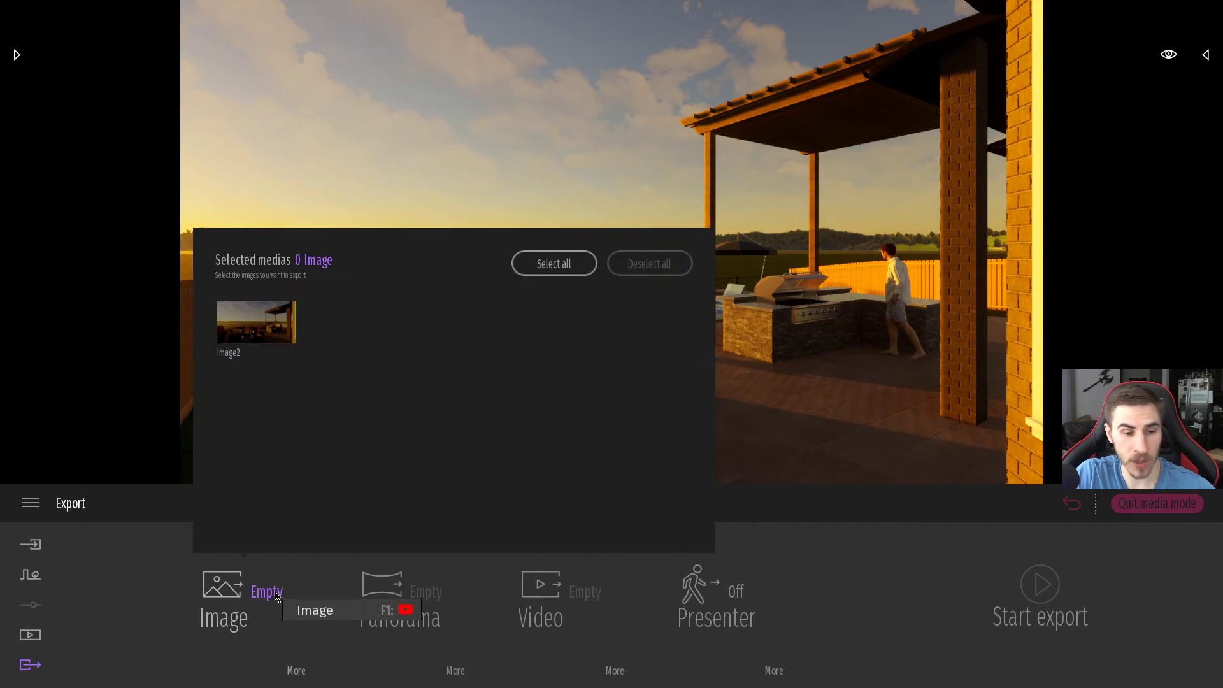
click(268, 330)
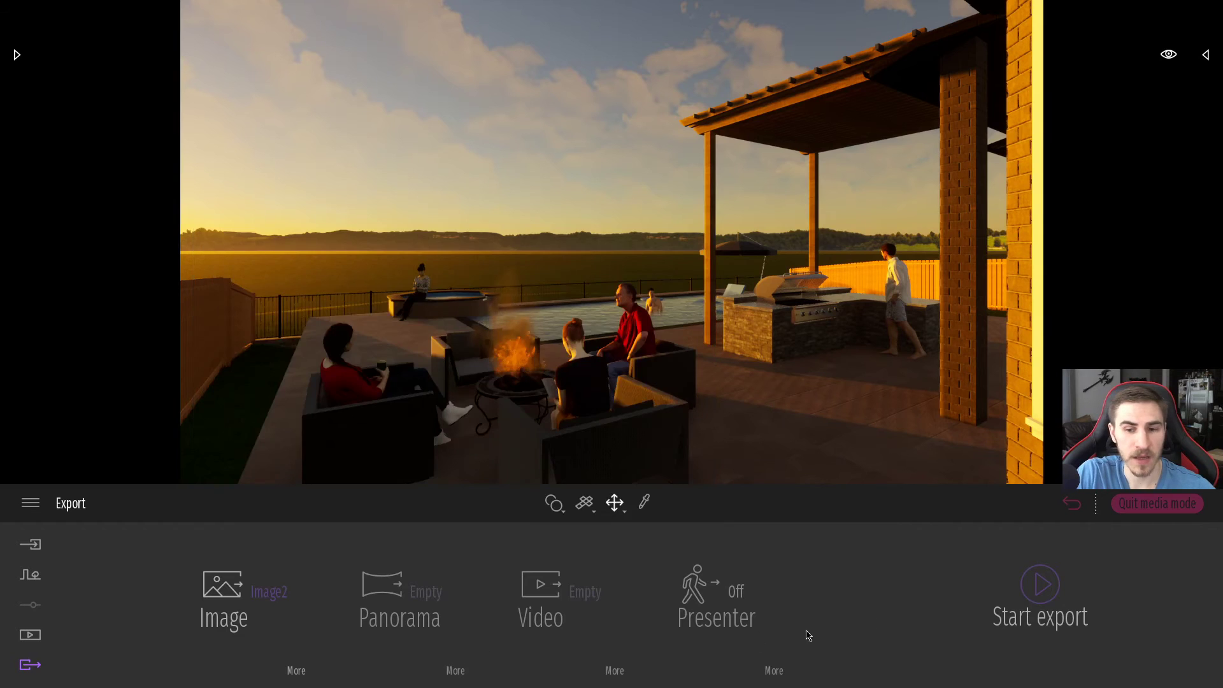
mouse_move(269, 589)
click(263, 340)
click(270, 335)
click(1041, 584)
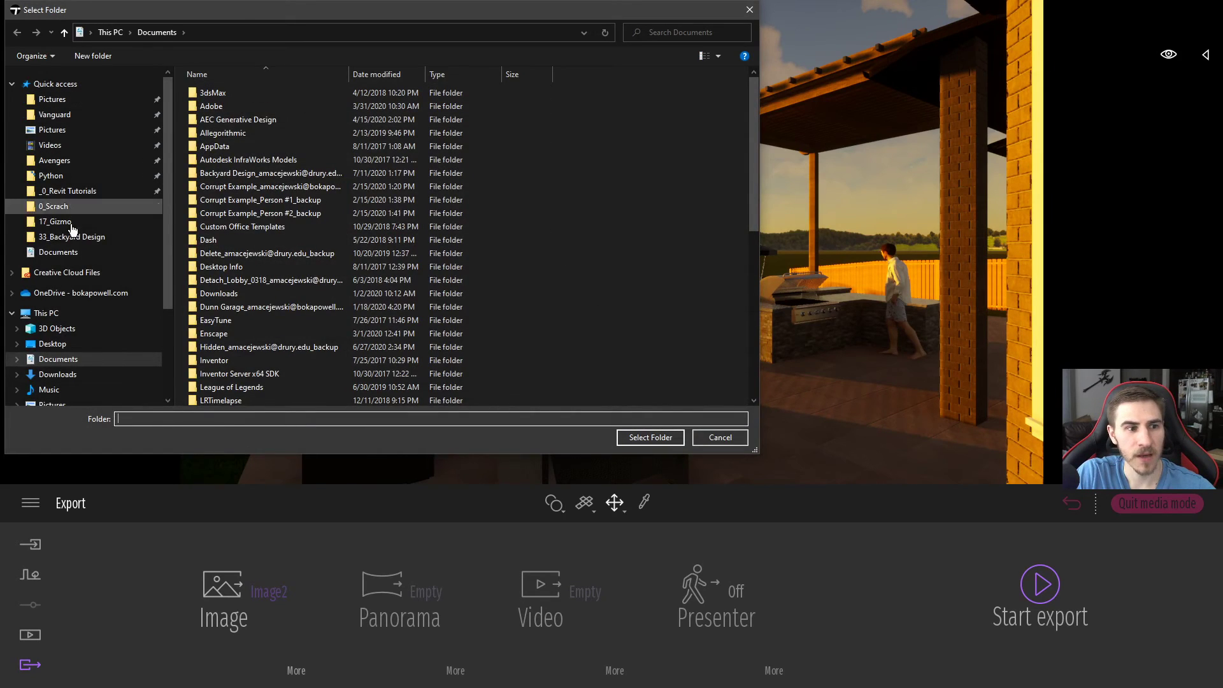
click(52, 344)
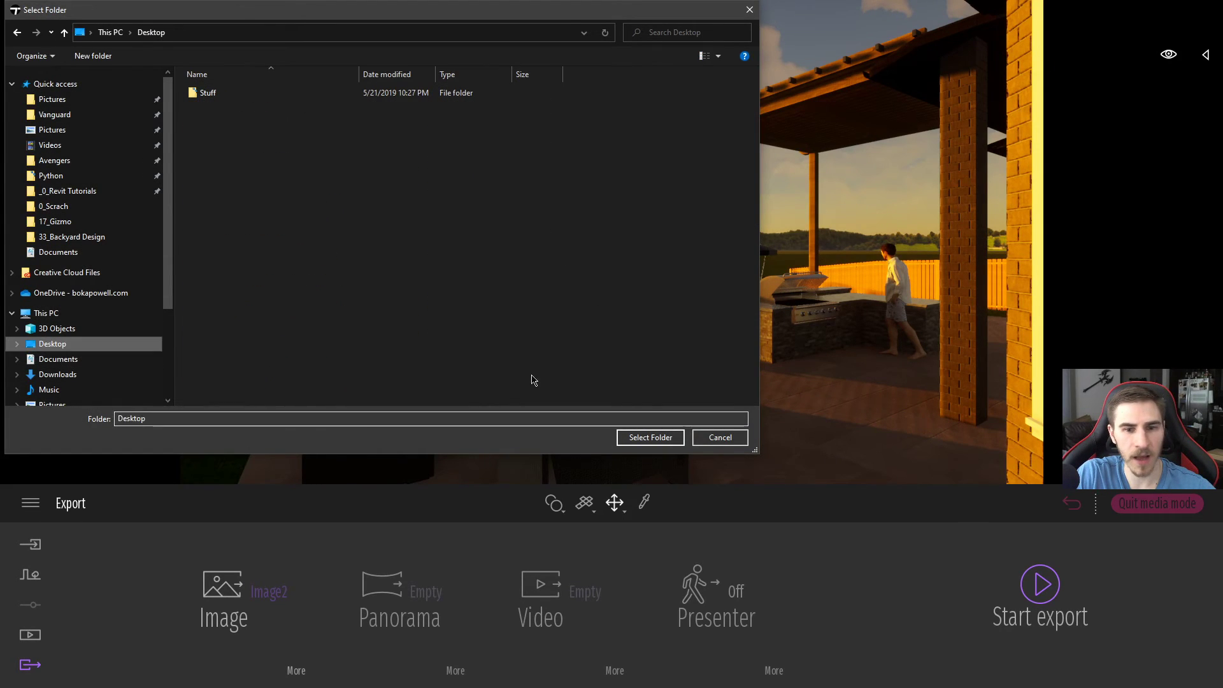
click(650, 438)
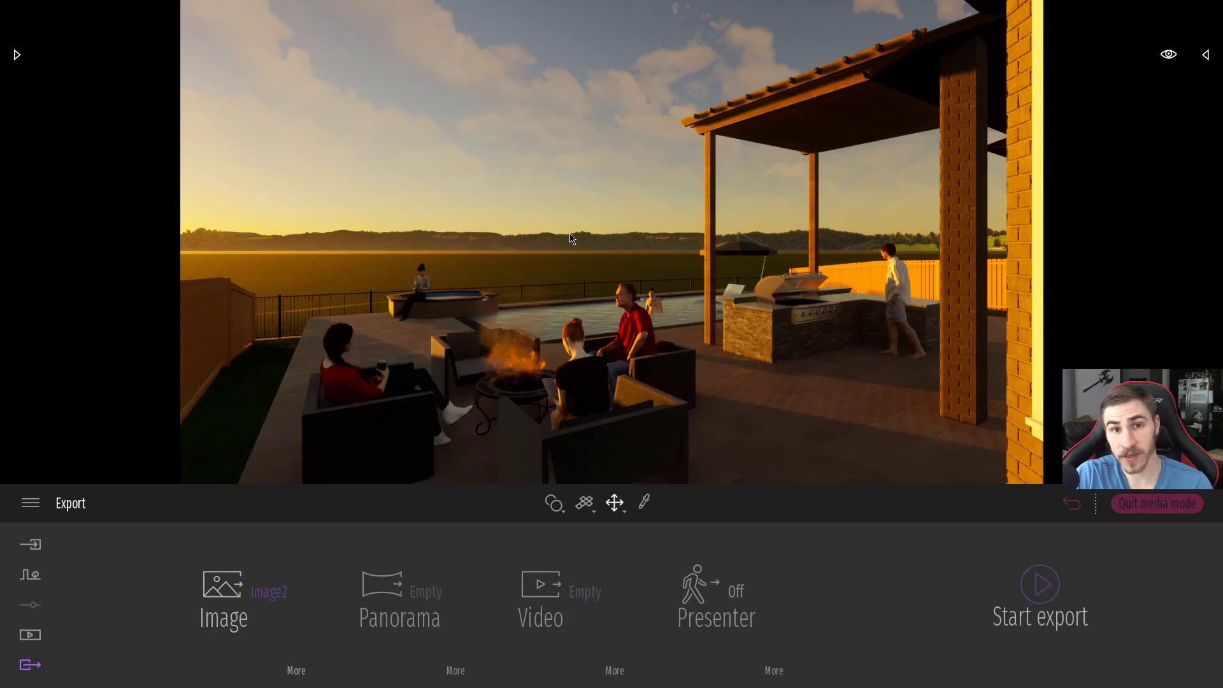
Step: Reopen Media's Image list showing the exported Image2 sunset thumbnail
click(30, 634)
click(433, 599)
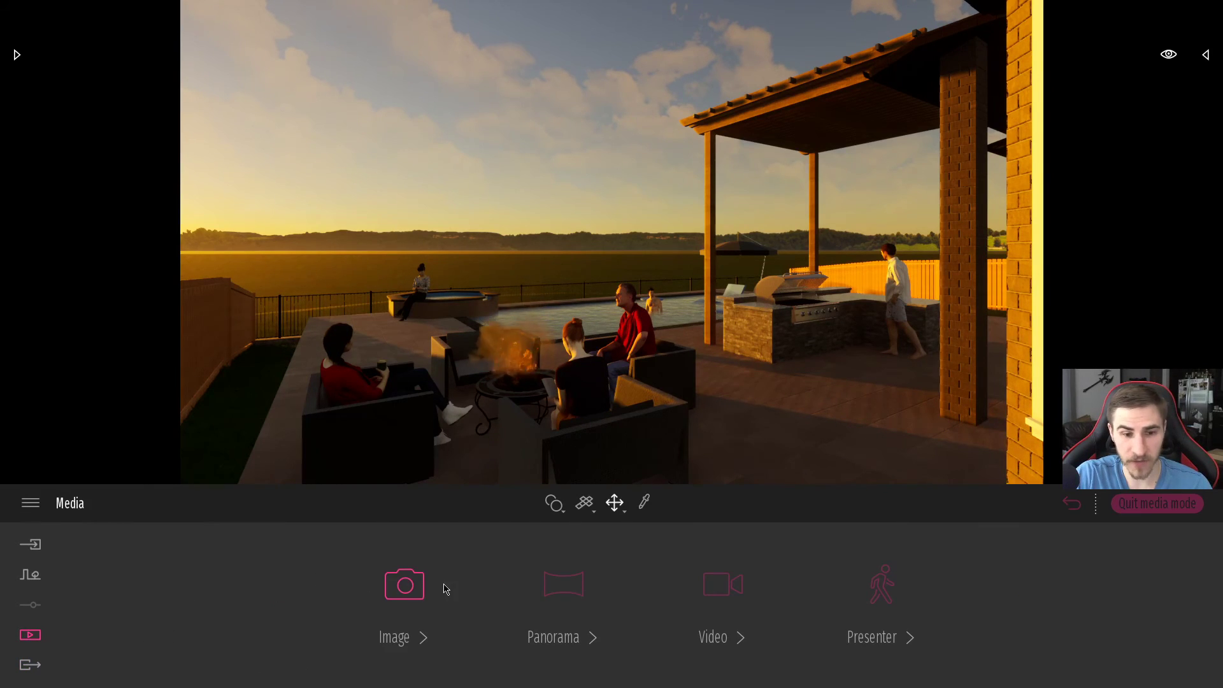